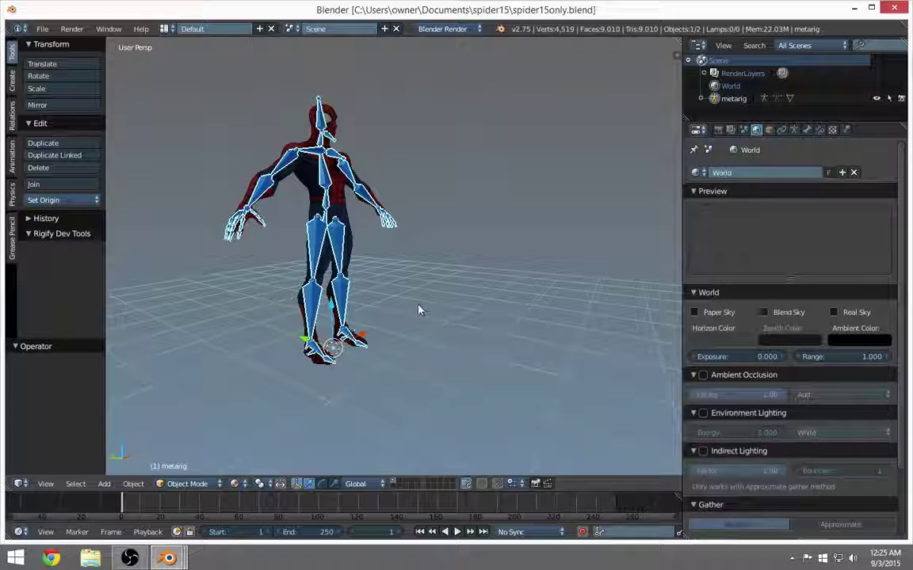
pyautogui.moveTo(418, 310); pyautogui.dragTo(370, 296, button='middle')
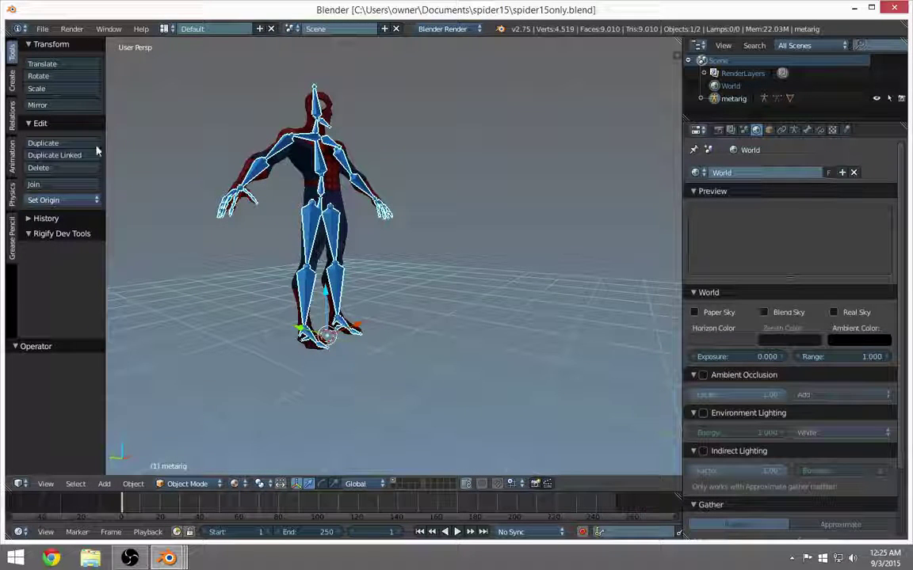
pyautogui.click(42, 29)
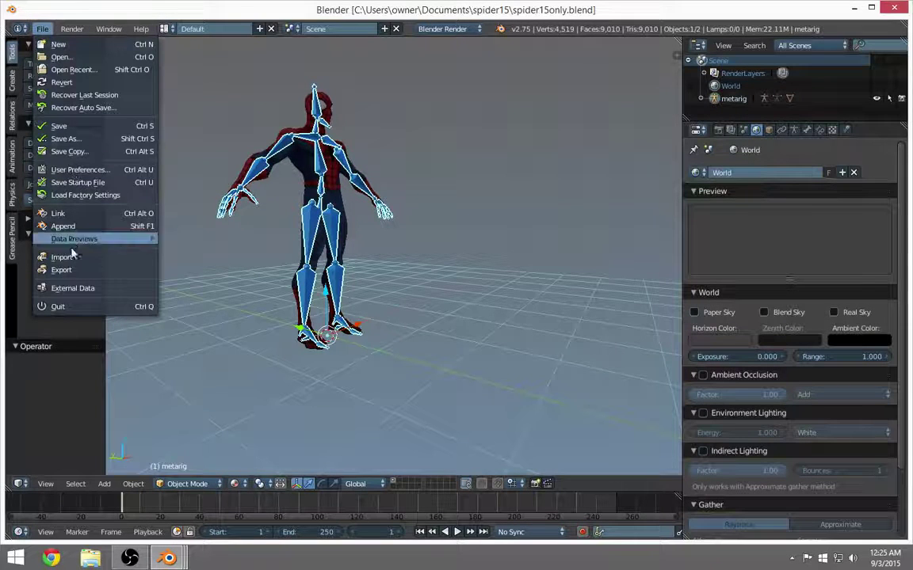
pyautogui.moveTo(63, 270)
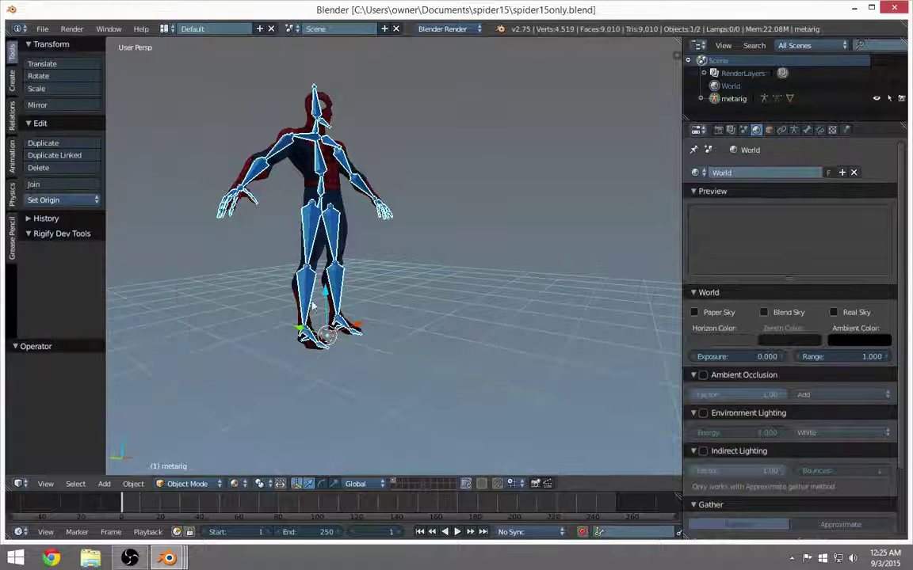
pyautogui.scroll(4, 287, 291)
pyautogui.moveTo(299, 225)
pyautogui.mouseDown(button='middle')
pyautogui.moveTo(269, 225)
pyautogui.moveTo(311, 224)
pyautogui.moveTo(306, 236)
pyautogui.mouseUp(button='middle')
pyautogui.scroll(-4, 306, 241)
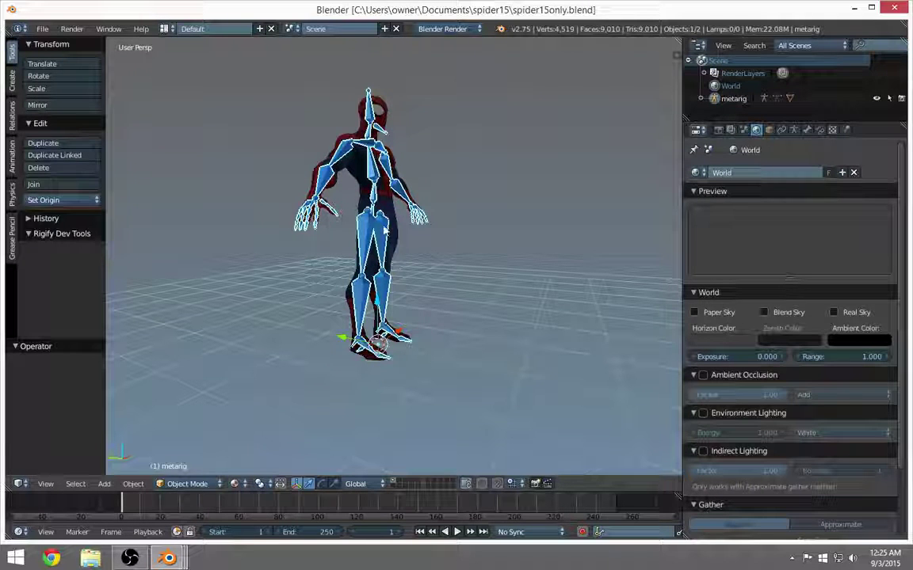
pyautogui.moveTo(340, 216); pyautogui.dragTo(354, 249, button='middle')
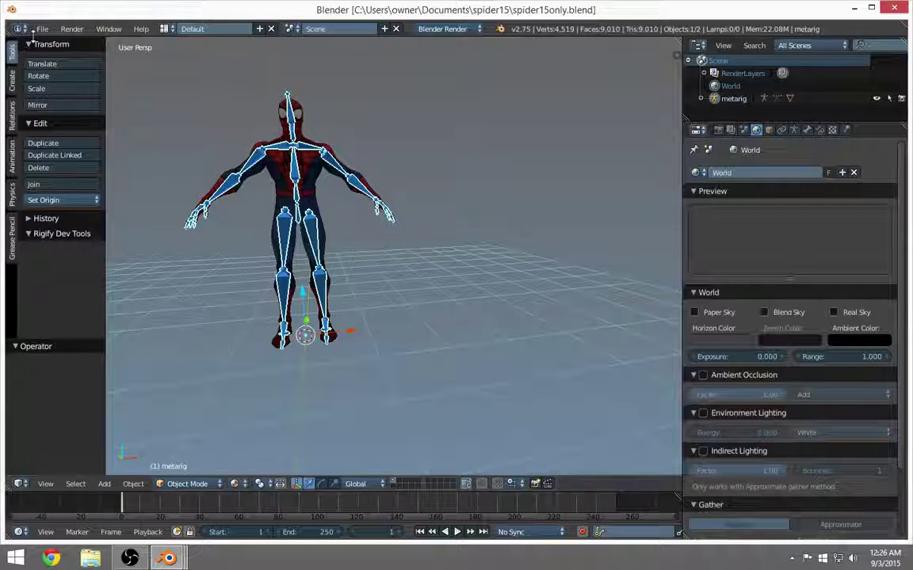
# Select the Spider-Man mesh together with its metarig armature
pyautogui.rightClick(298, 180)
pyautogui.keyDown('shift'); pyautogui.rightClick(298, 181); pyautogui.keyUp('shift')
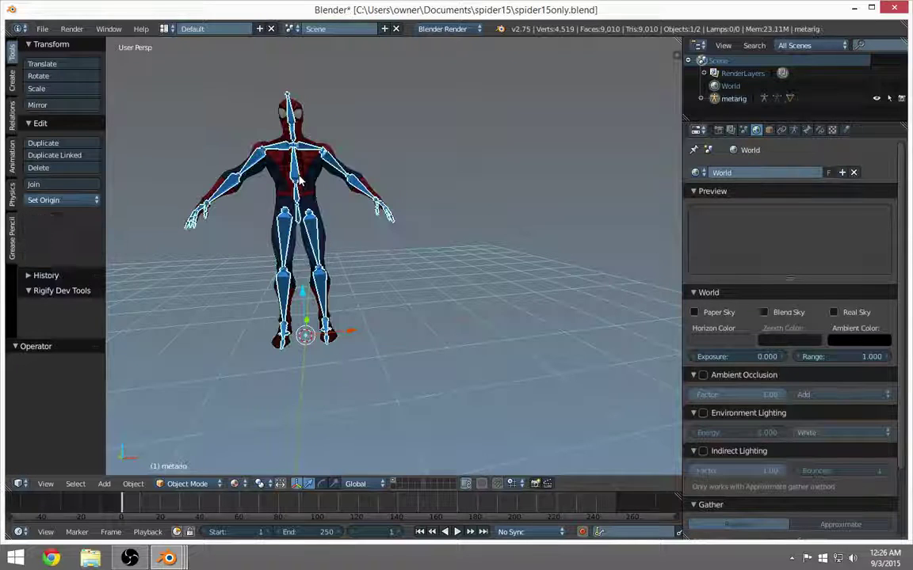
pyautogui.keyDown('shift'); pyautogui.rightClick(258, 160); pyautogui.keyUp('shift')
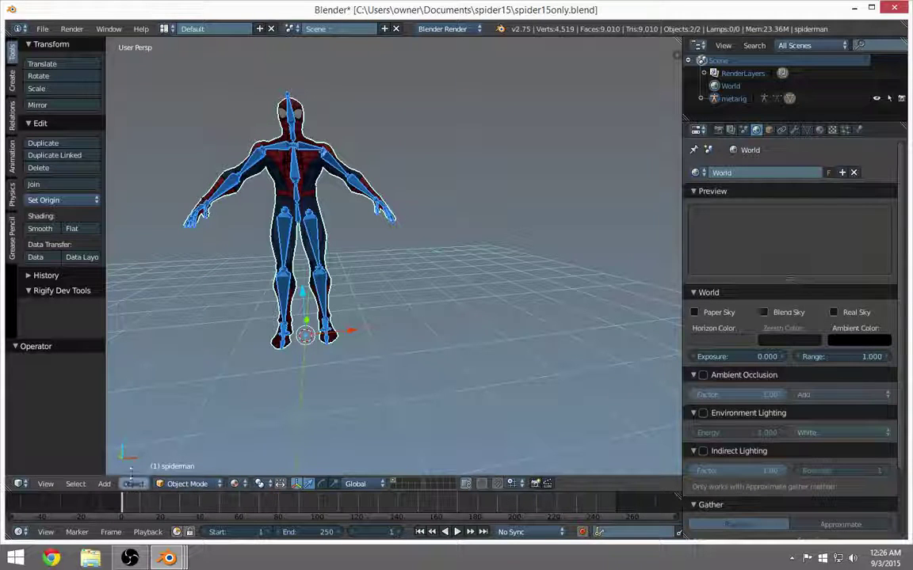
pyautogui.hotkey('ctrl', 's')
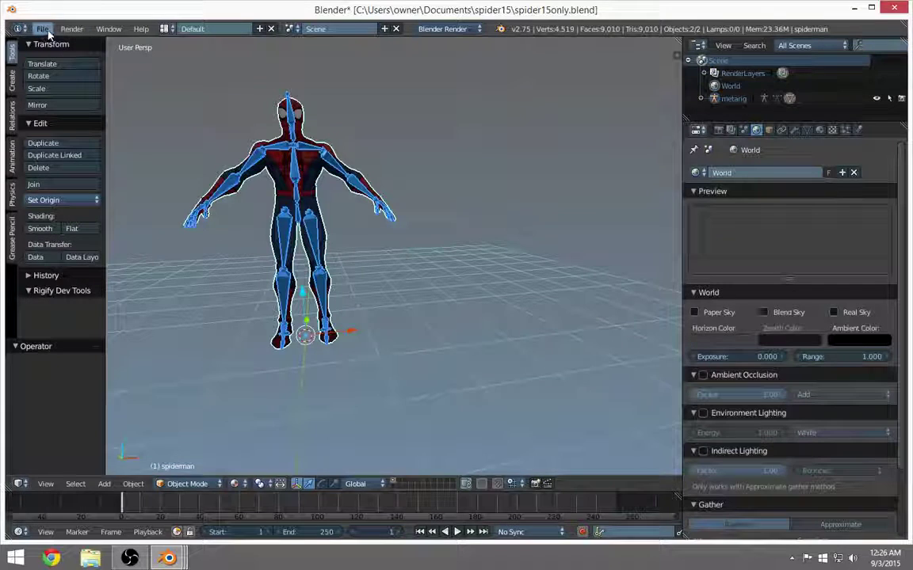
pyautogui.click(47, 31)
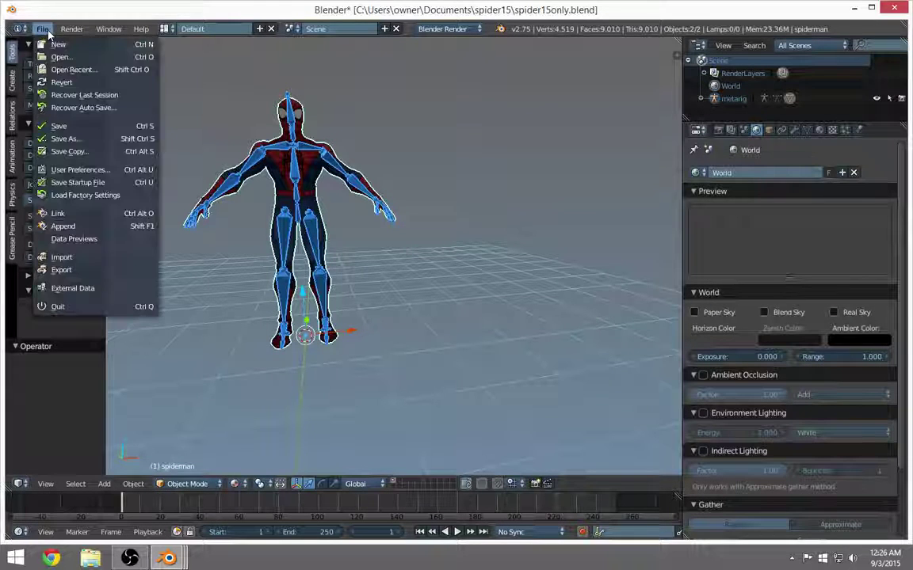
pyautogui.moveTo(127, 269)
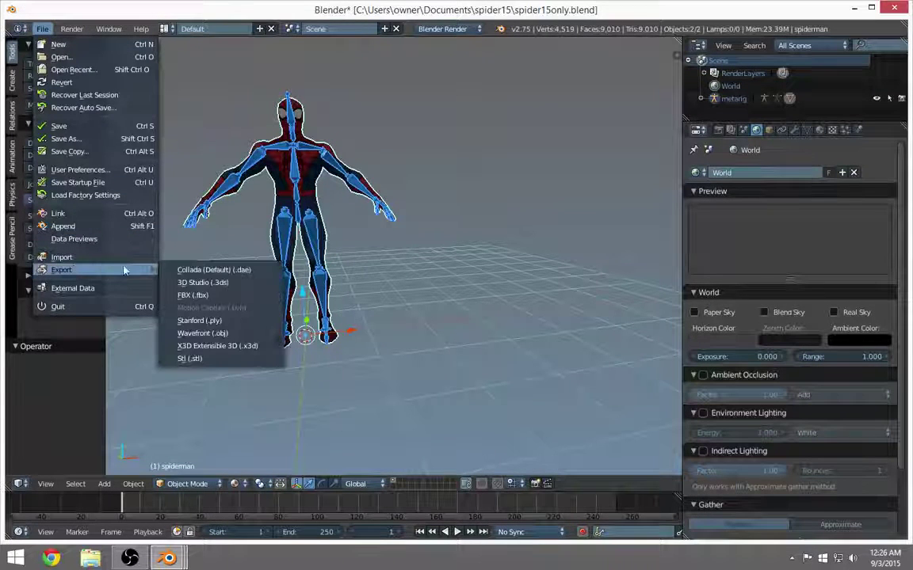
pyautogui.click(182, 260)
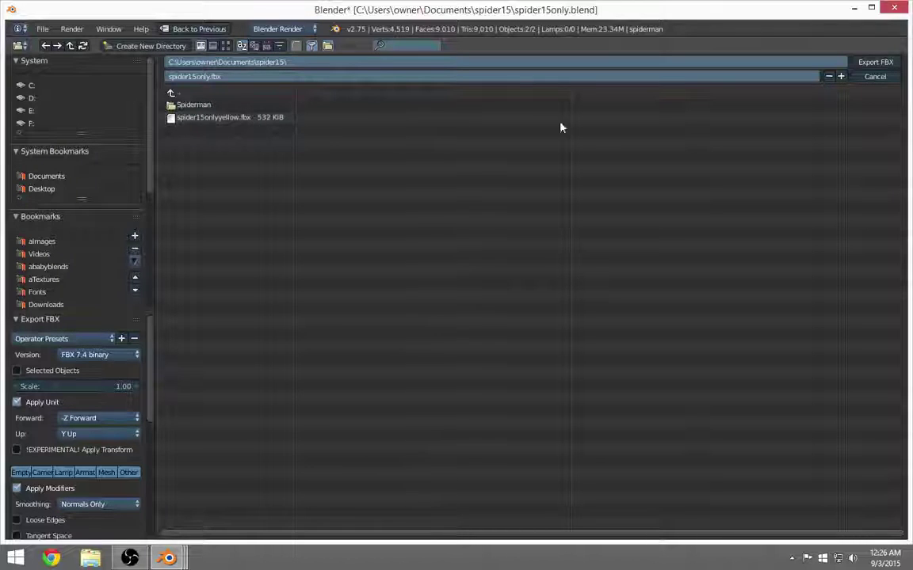
pyautogui.click(874, 76)
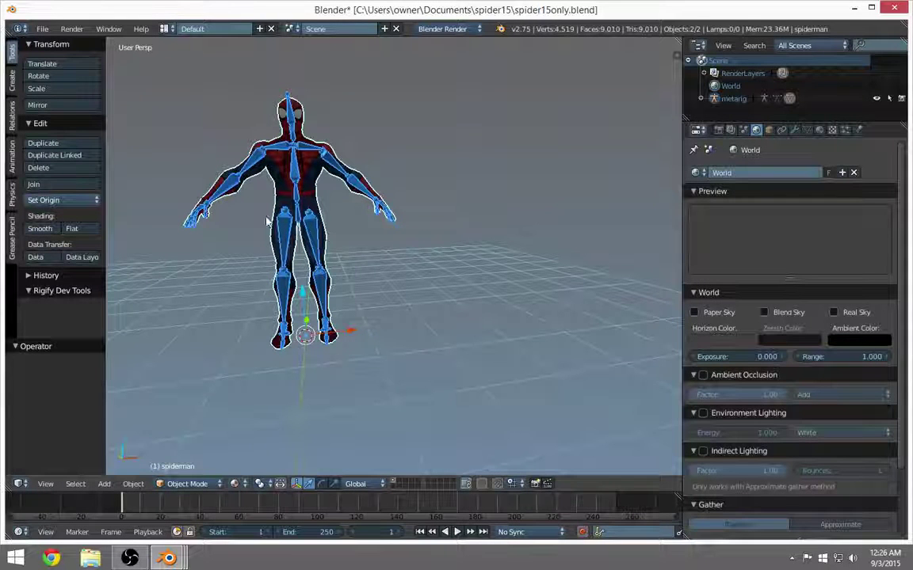
# Import the FBX file spider15onlyyellow.fbx from the spider15 folder into the scene
pyautogui.click(42, 28)
pyautogui.moveTo(80, 259)
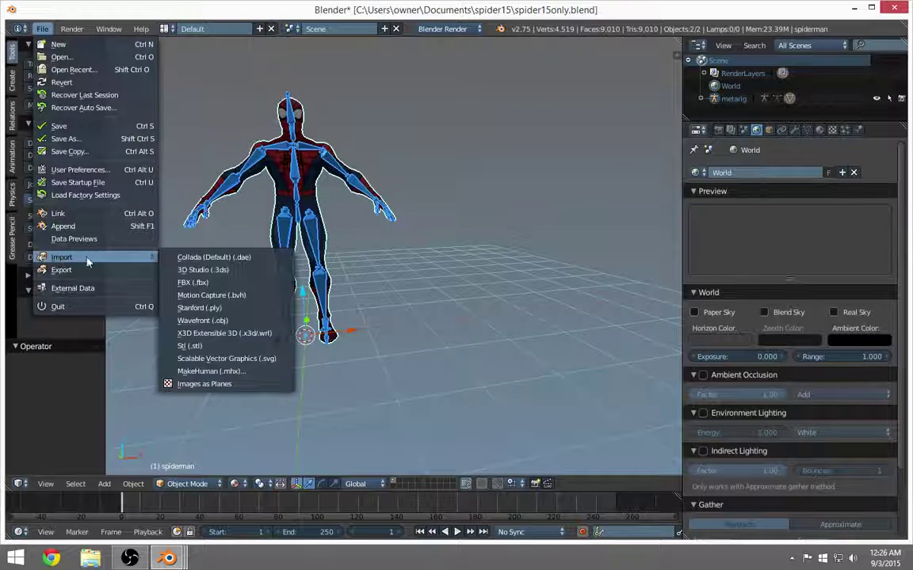
pyautogui.click(192, 283)
pyautogui.click(192, 117)
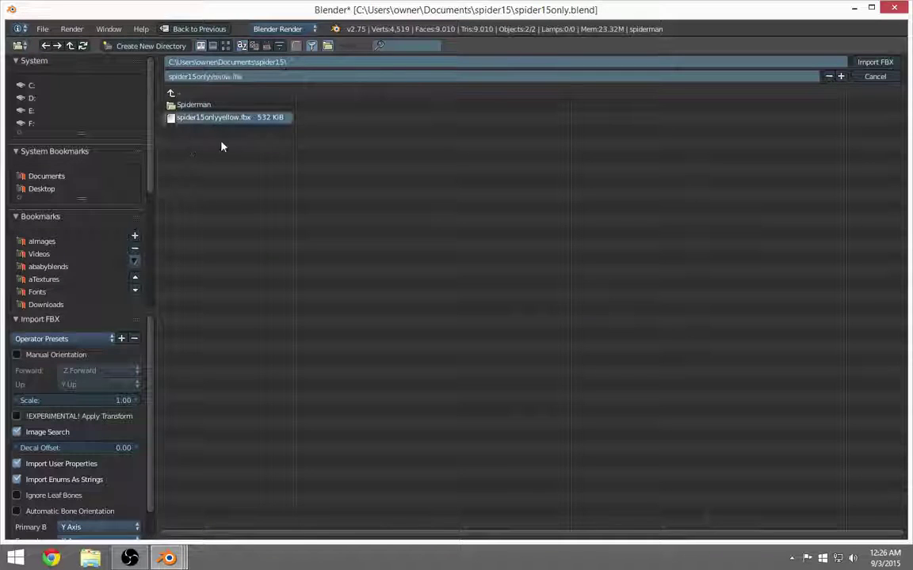
pyautogui.click(872, 63)
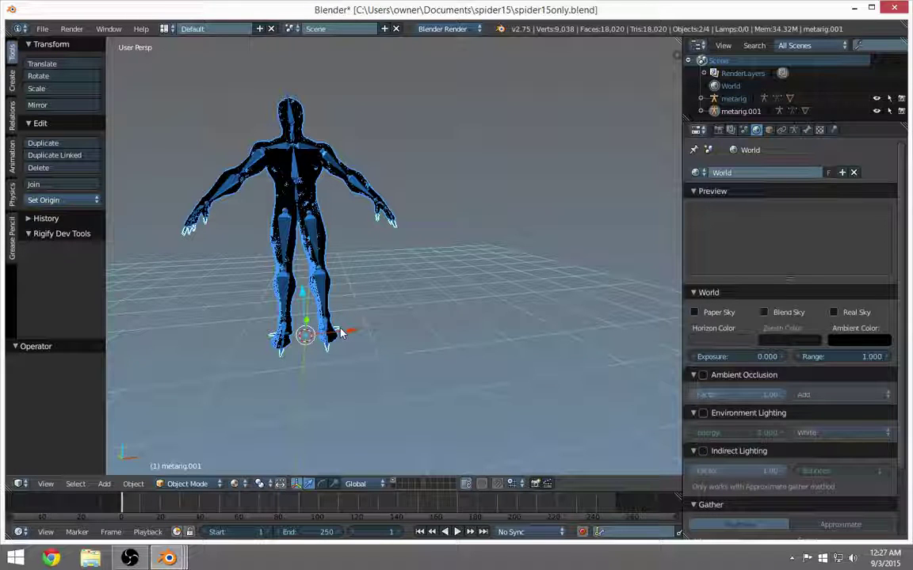
# Move the imported rigged figure about 2.858 units along the X axis, clear of the original character
pyautogui.moveTo(336, 315)
pyautogui.mouseDown(button='middle')
pyautogui.moveTo(359, 320)
pyautogui.moveTo(333, 321)
pyautogui.mouseUp(button='middle')
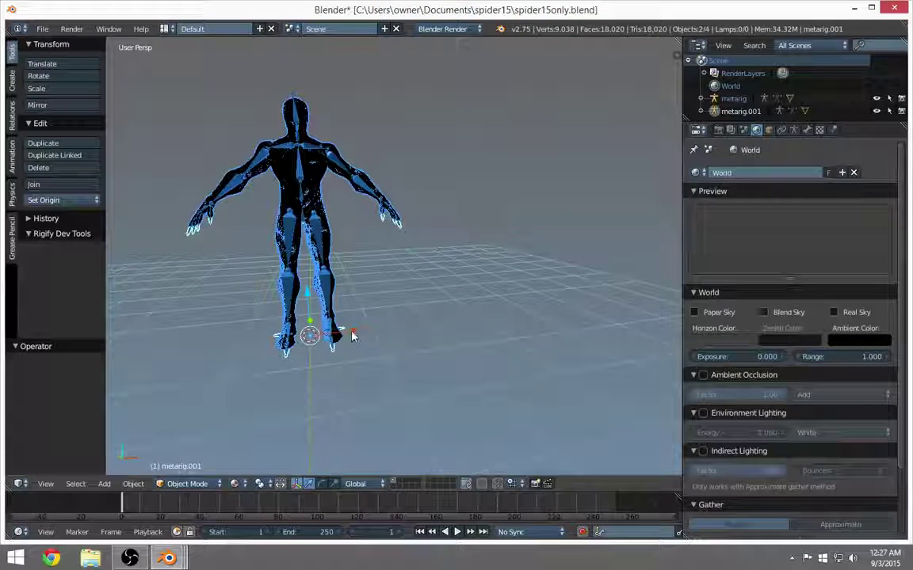
pyautogui.rightClick(353, 336)
pyautogui.press('g')
pyautogui.press('x')
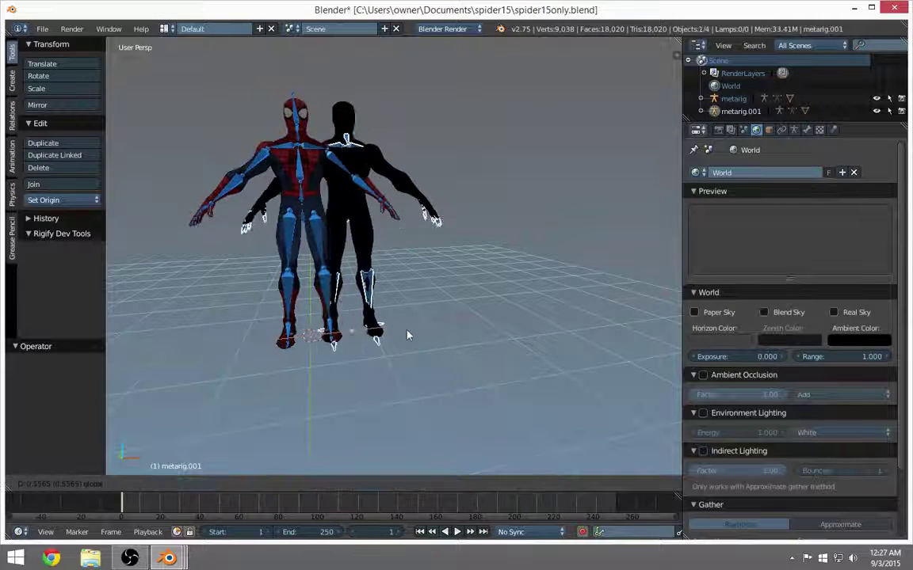
pyautogui.click(520, 332)
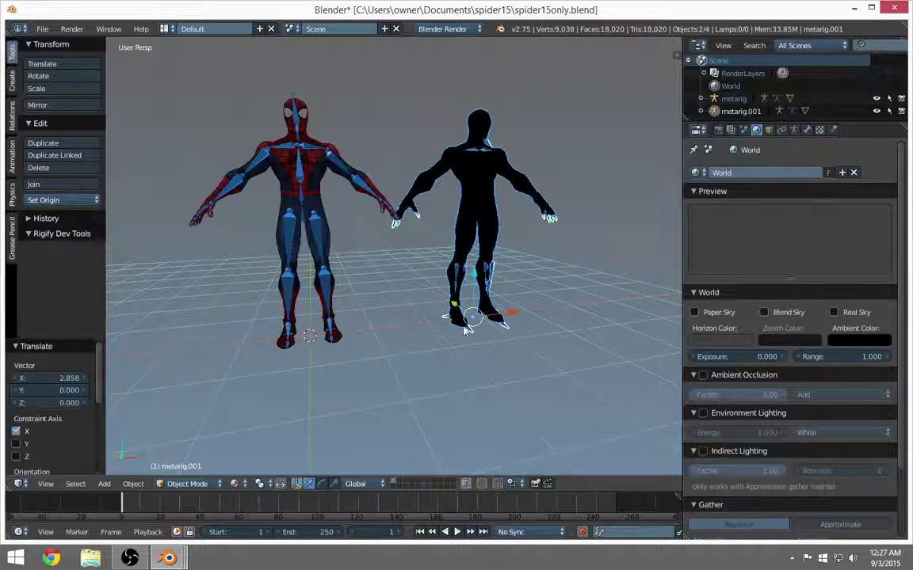
pyautogui.moveTo(408, 320); pyautogui.dragTo(403, 316, button='middle')
pyautogui.scroll(3, 405, 309)
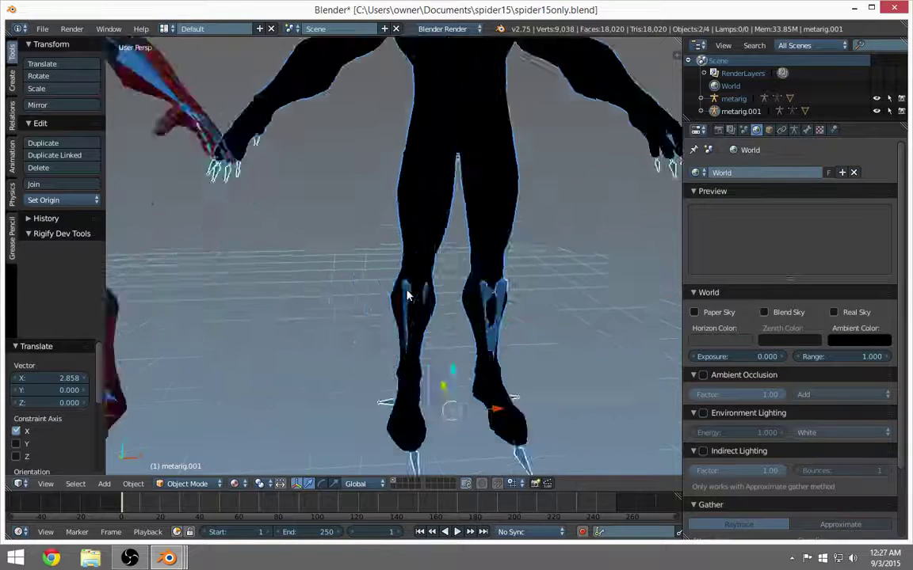
pyautogui.scroll(-3, 406, 298)
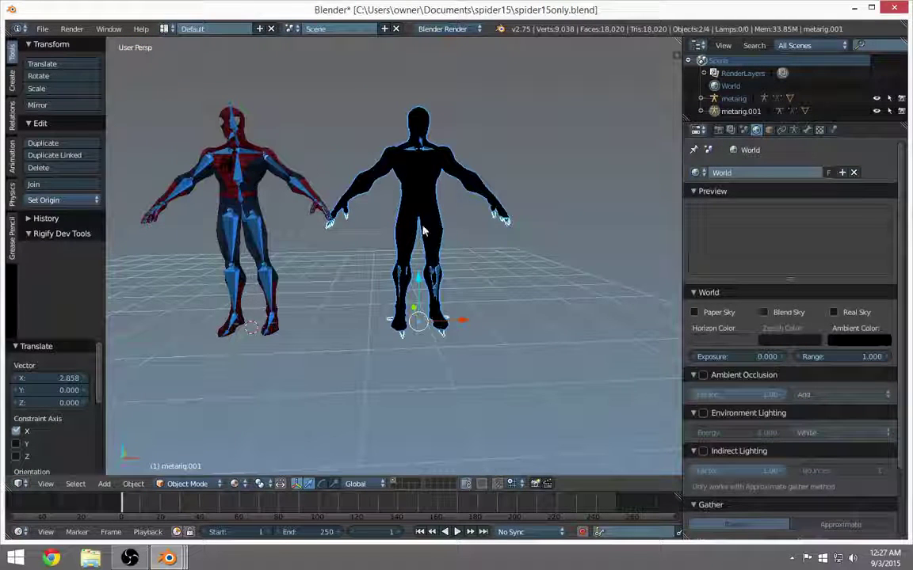
pyautogui.hotkey('ctrl', 's')
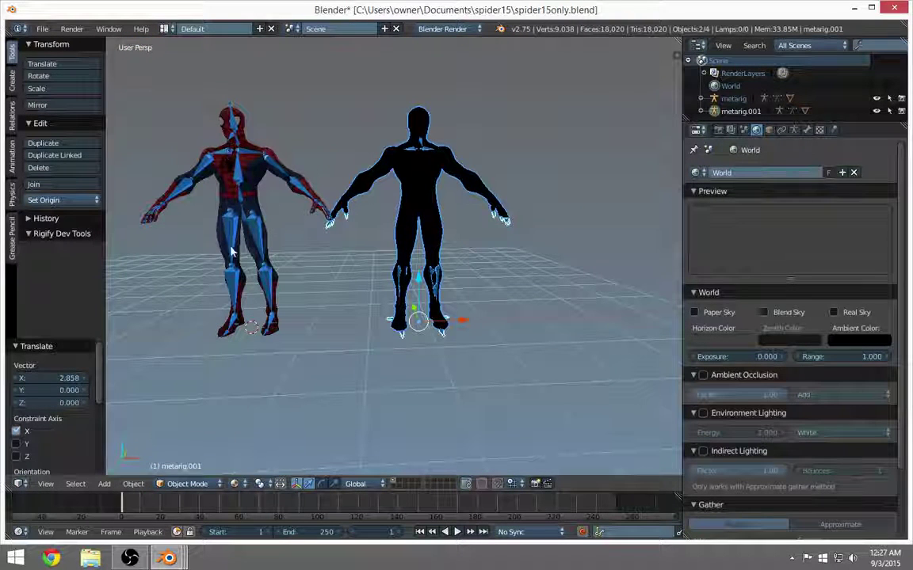
pyautogui.hotkey('ctrl', 's')
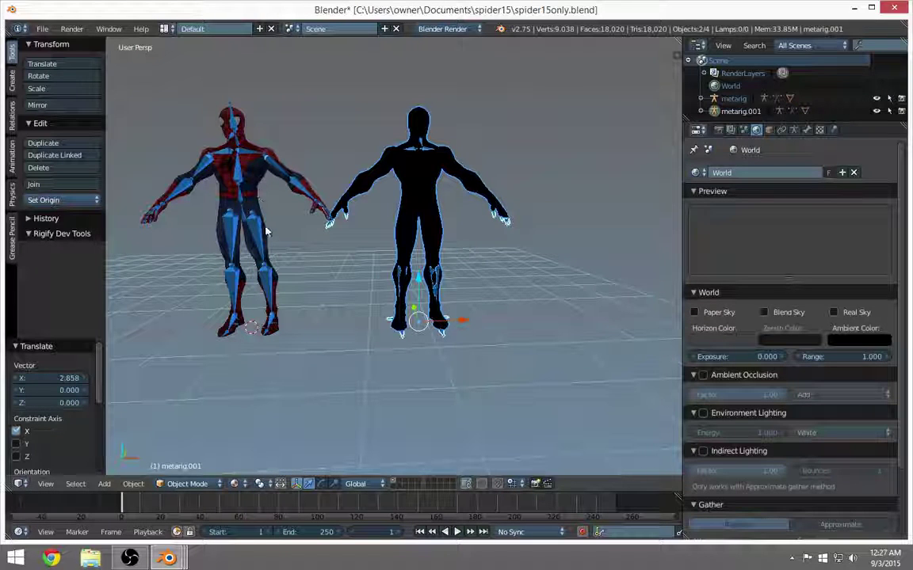
pyautogui.hotkey('ctrl', 's')
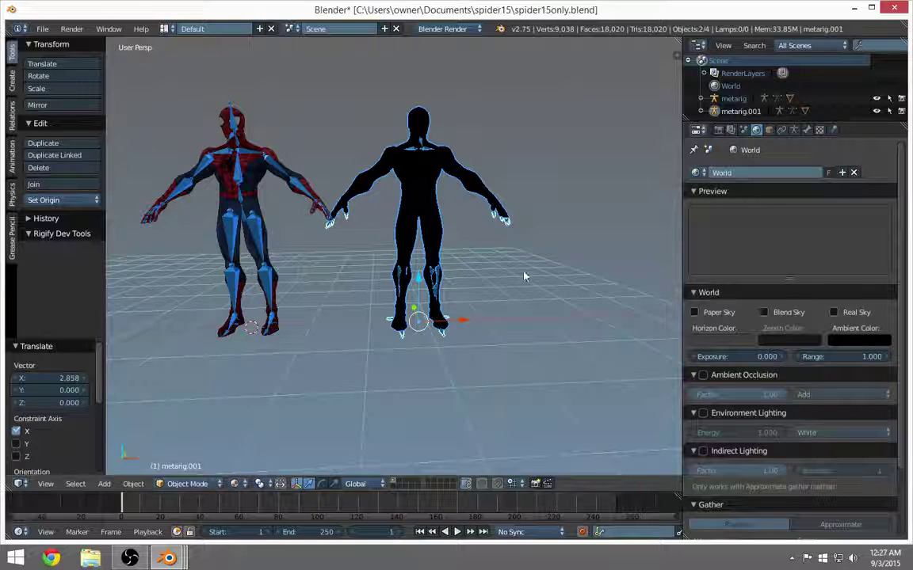
# Examine the material settings of the original textured Spider-Man mesh, from diffuse and specular through shading, transparency and options
pyautogui.rightClick(229, 183)
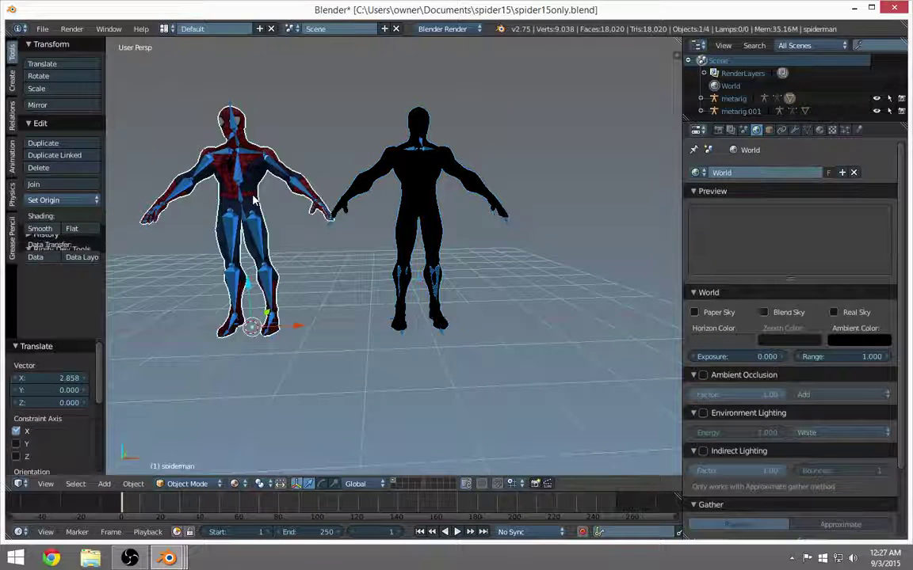
pyautogui.click(819, 130)
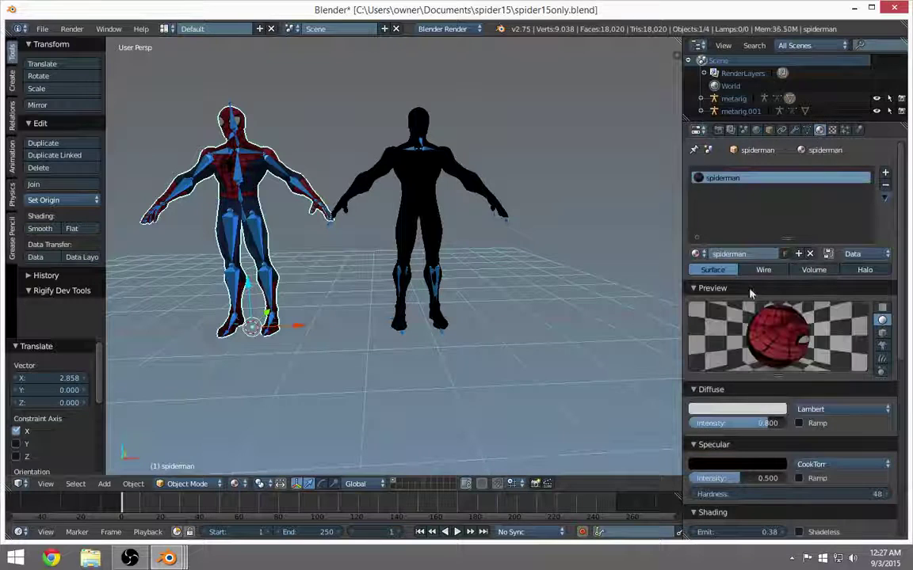
pyautogui.scroll(-1, 753, 301)
pyautogui.scroll(-5, 754, 311)
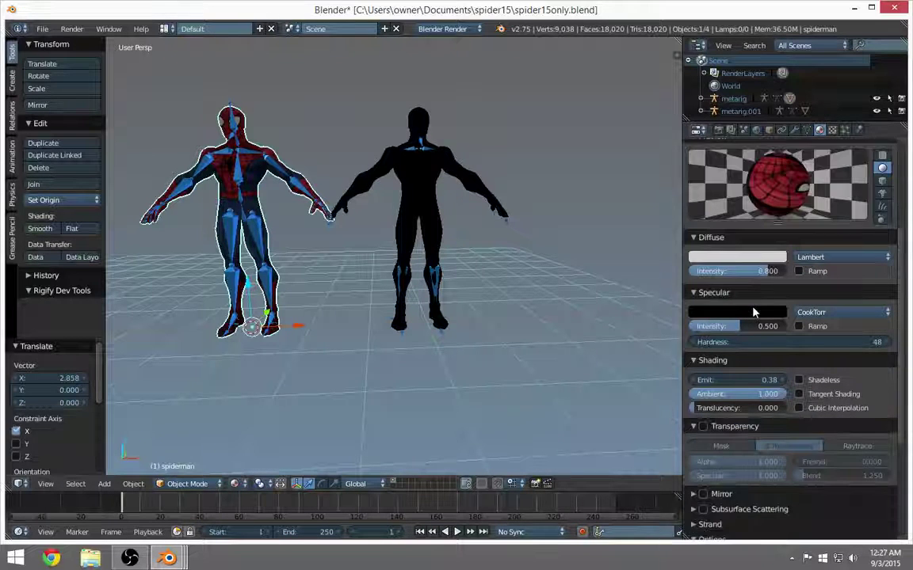
pyautogui.scroll(-4, 753, 314)
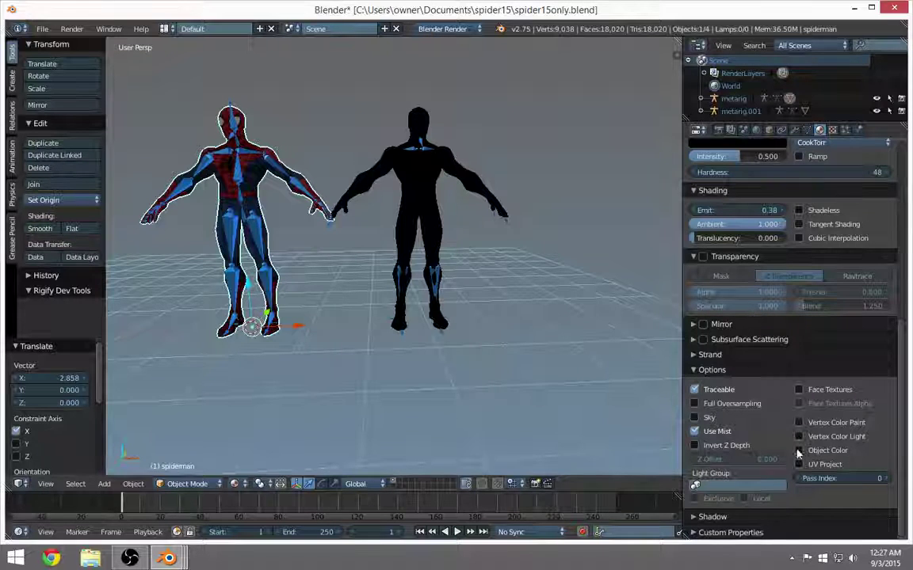
pyautogui.scroll(2, 757, 416)
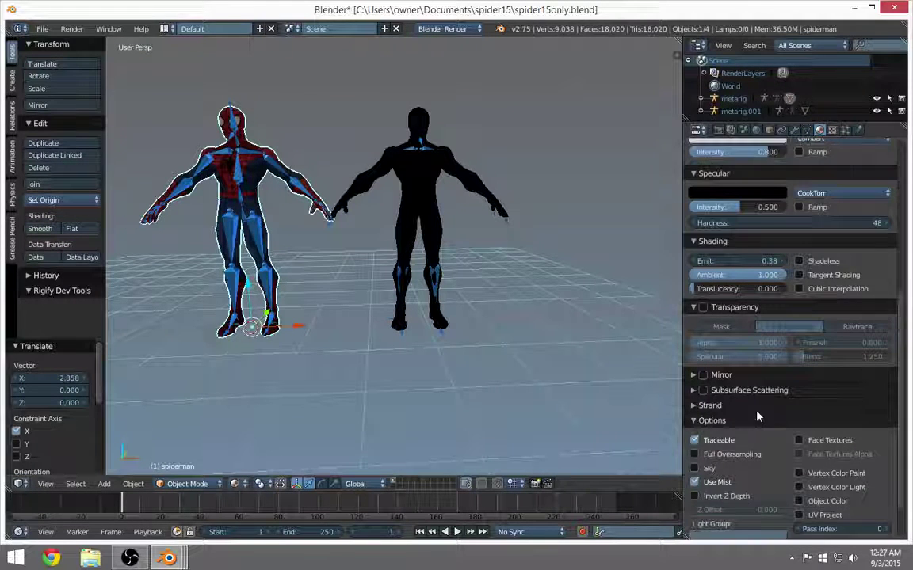
pyautogui.scroll(2, 757, 416)
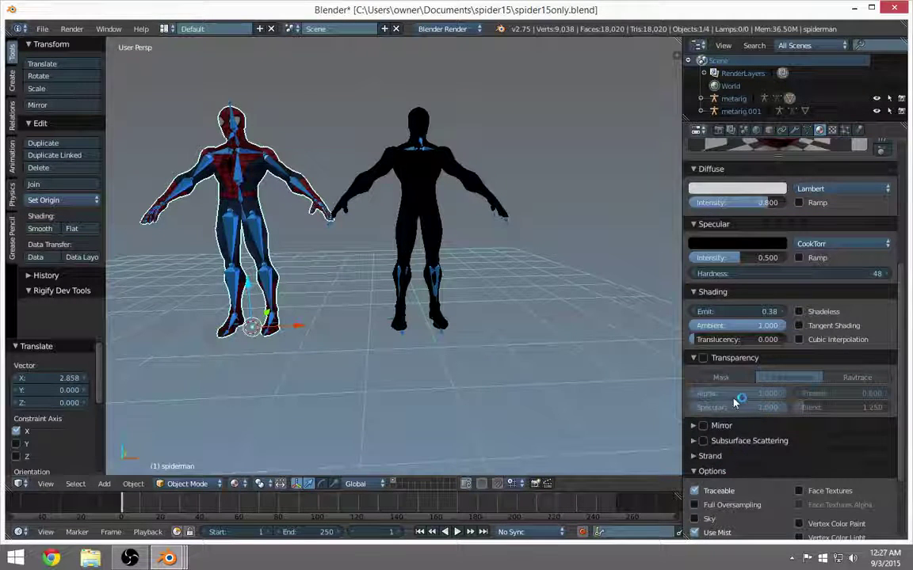
pyautogui.scroll(2, 735, 403)
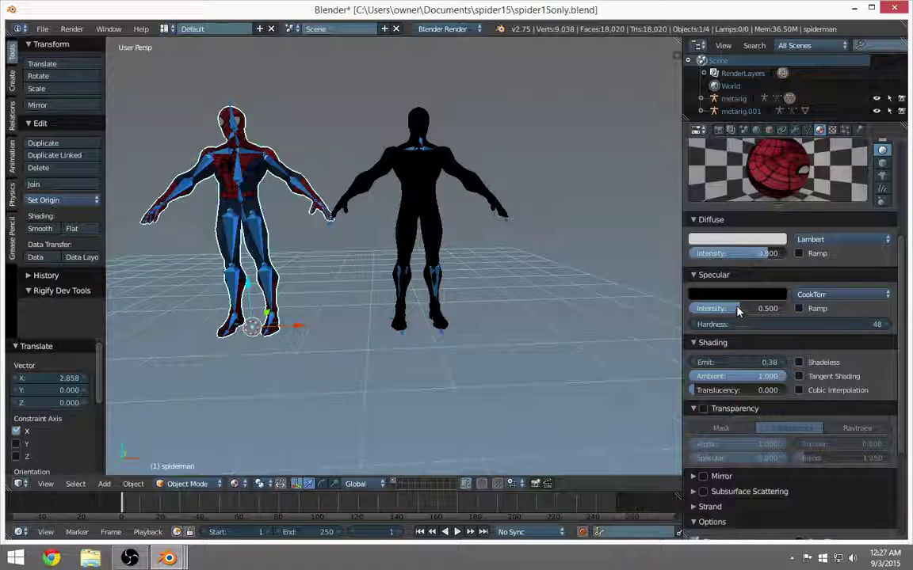
# Try a near-white specular color (RGB 0.911) on the spiderman material and return it to black
pyautogui.click(737, 294)
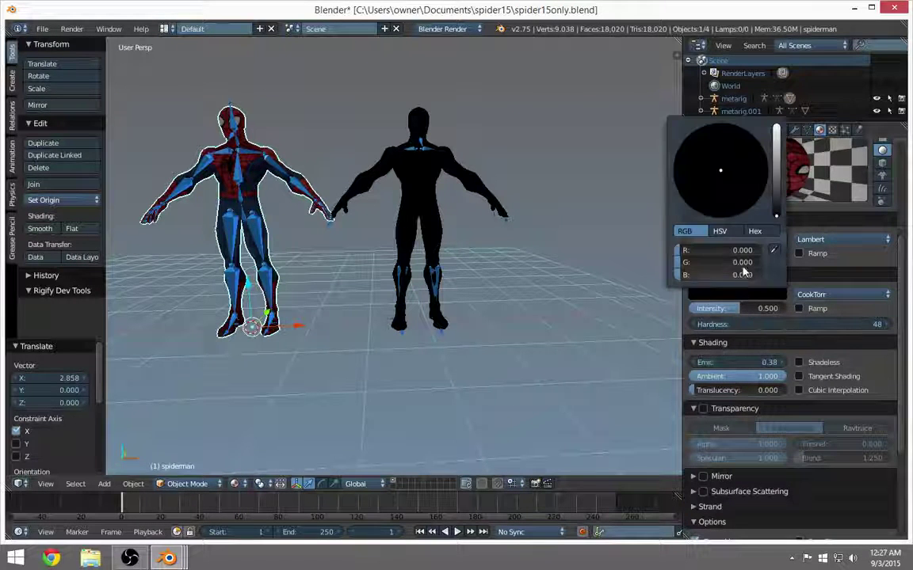
pyautogui.moveTo(776, 212); pyautogui.dragTo(776, 128)
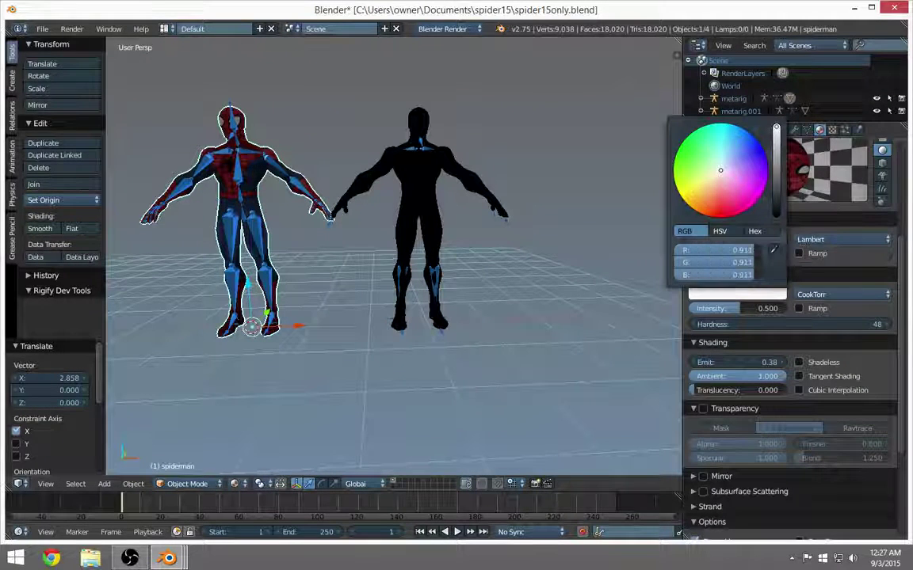
pyautogui.moveTo(776, 129); pyautogui.dragTo(776, 214)
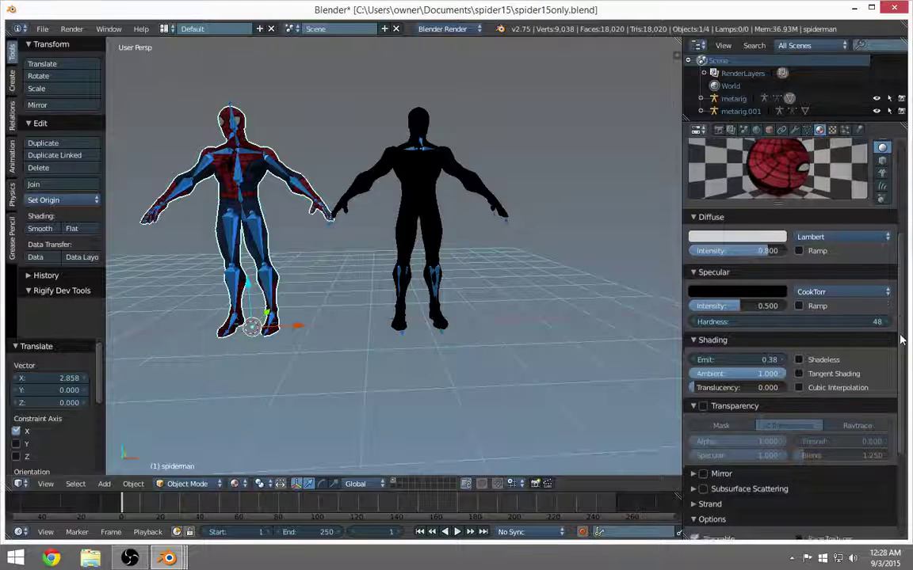
pyautogui.scroll(-5, 793, 357)
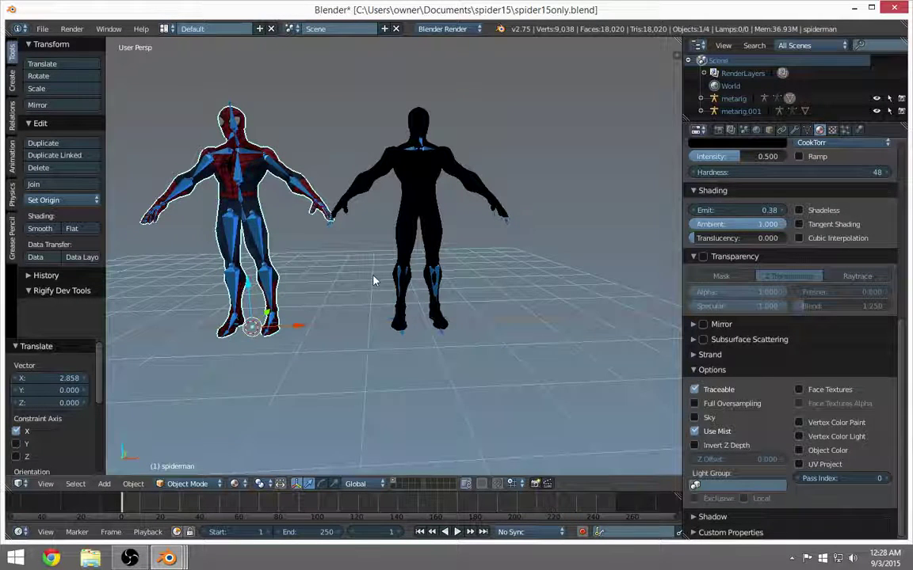
pyautogui.scroll(3, 374, 281)
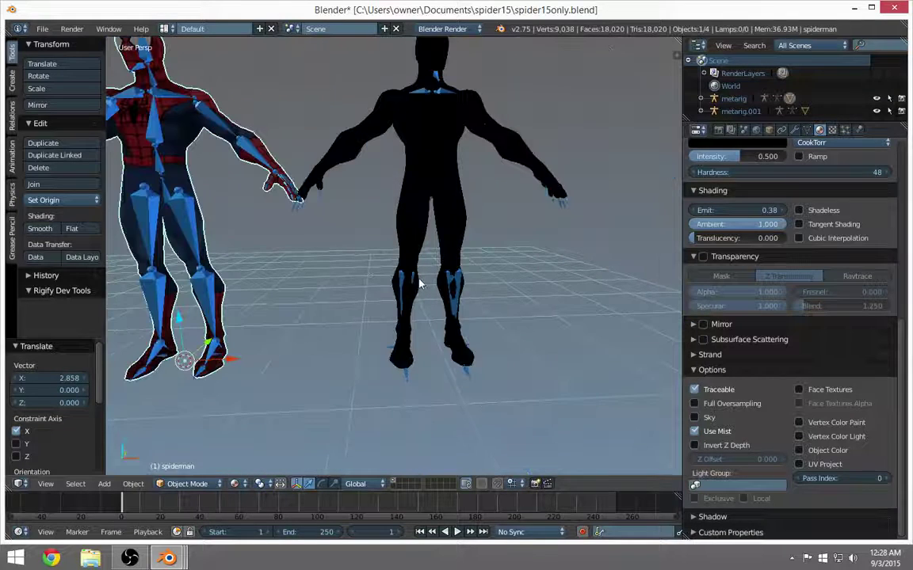
# Add a point lamp to the scene and move it about -1.563 units along the Y axis
pyautogui.scroll(-5, 351, 252)
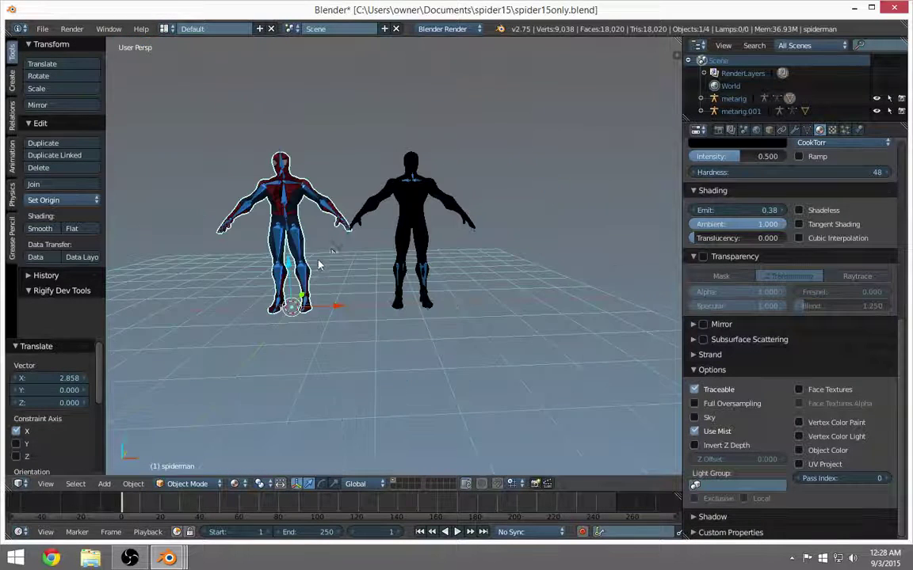
pyautogui.moveTo(338, 213); pyautogui.dragTo(321, 283, button='middle')
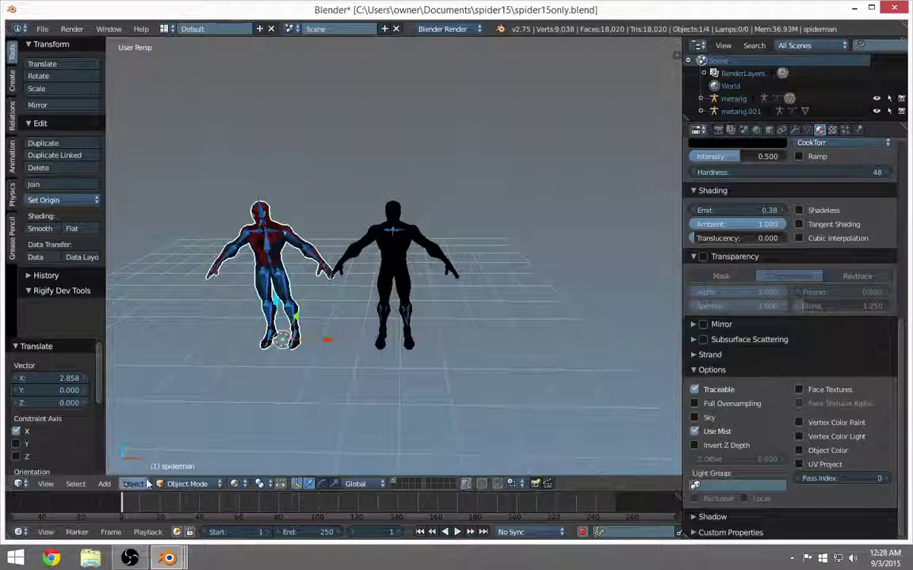
pyautogui.click(104, 484)
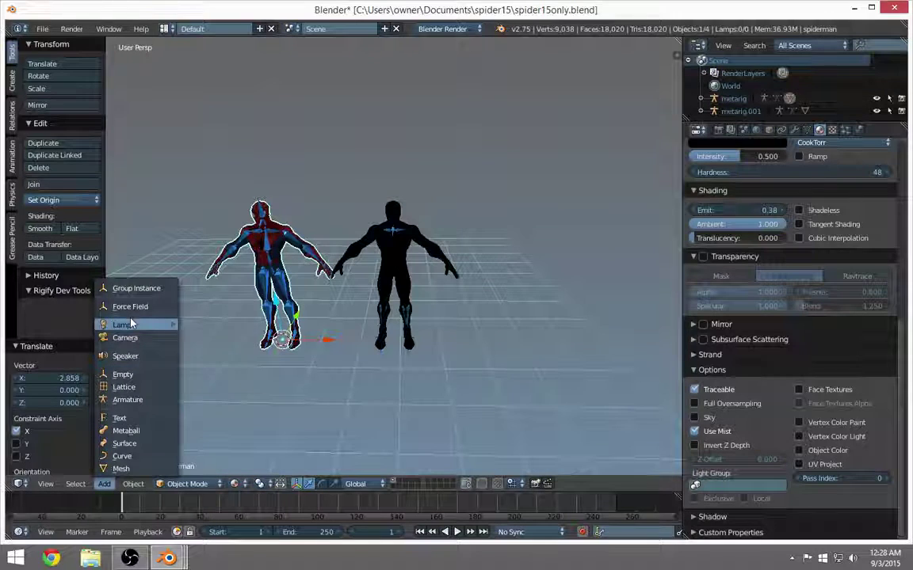
pyautogui.moveTo(128, 324)
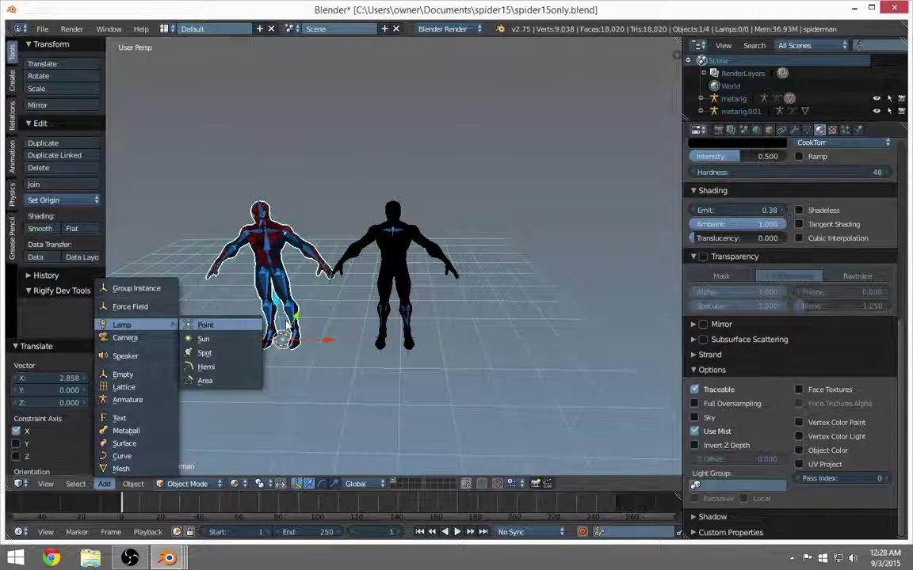
pyautogui.click(205, 325)
pyautogui.moveTo(273, 321); pyautogui.dragTo(243, 309, button='middle')
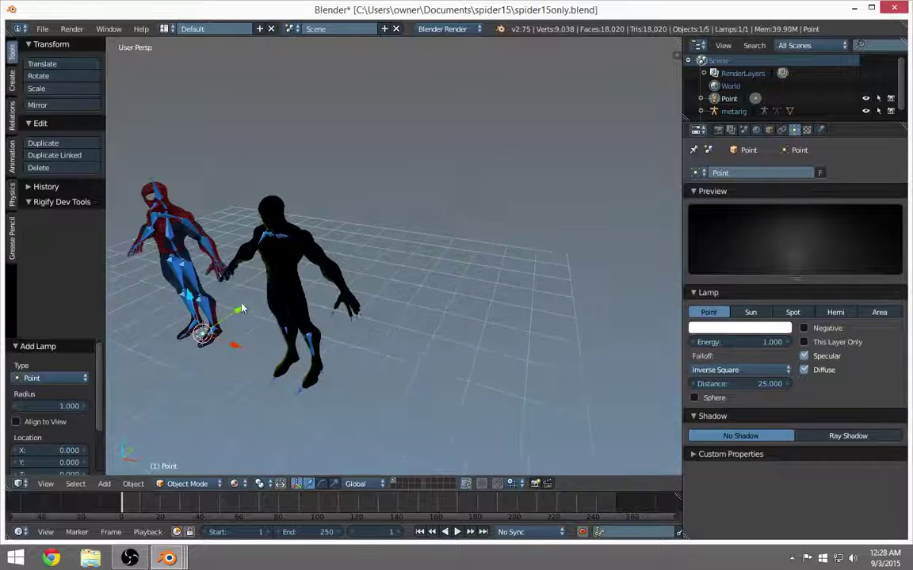
pyautogui.press('g')
pyautogui.press('y')
pyautogui.click(163, 358)
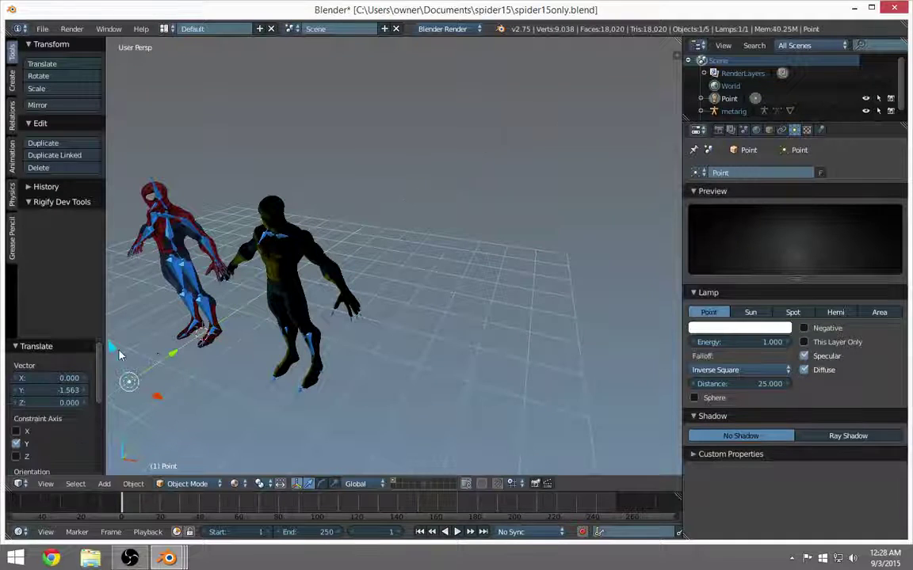
# Raise the point lamp about 2.838 units along the Z axis
pyautogui.scroll(-3, 129, 363)
pyautogui.press('g')
pyautogui.press('z')
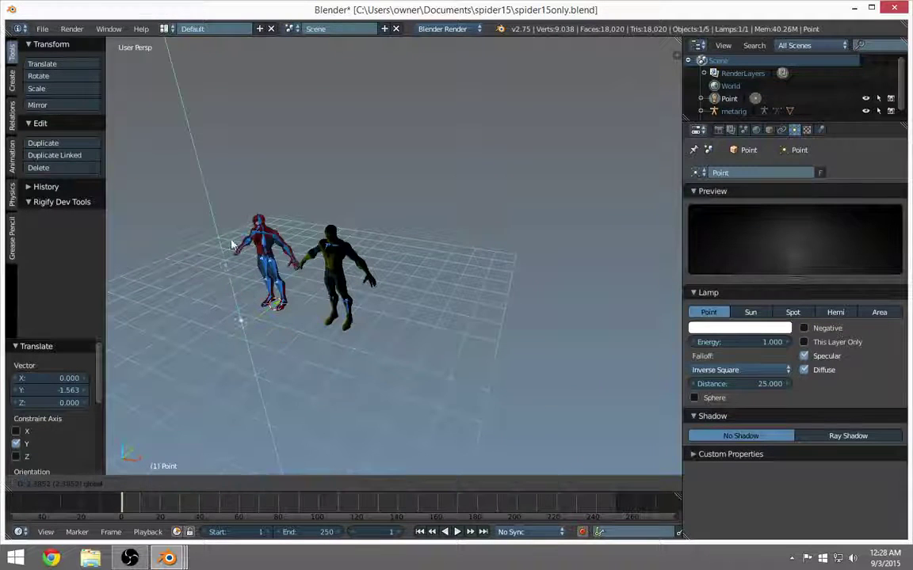
pyautogui.click(207, 198)
# Duplicate the point lamp about 3.722 units along the X axis, beside the yellow figure
pyautogui.moveTo(229, 254); pyautogui.dragTo(282, 285, button='middle')
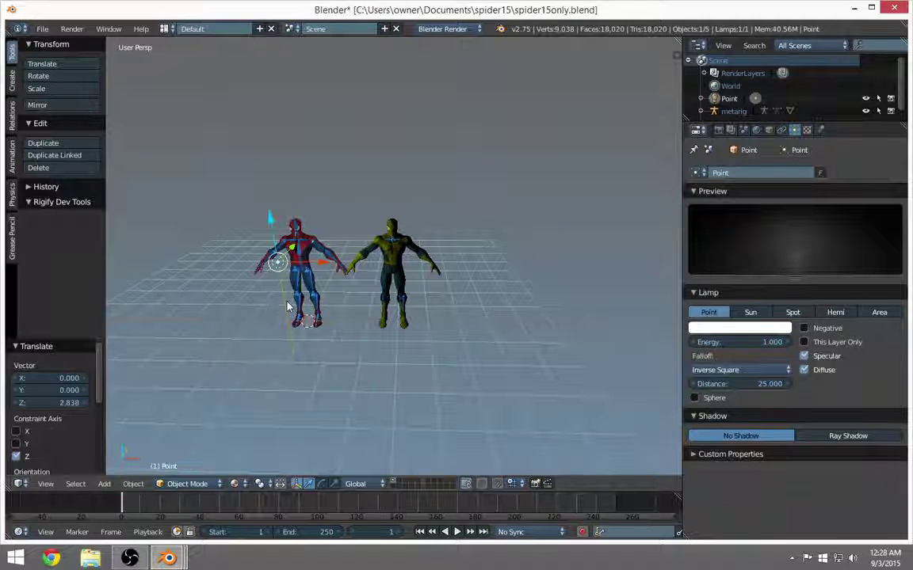
pyautogui.hotkey('shift', 'd')
pyautogui.press('x')
pyautogui.click(388, 309)
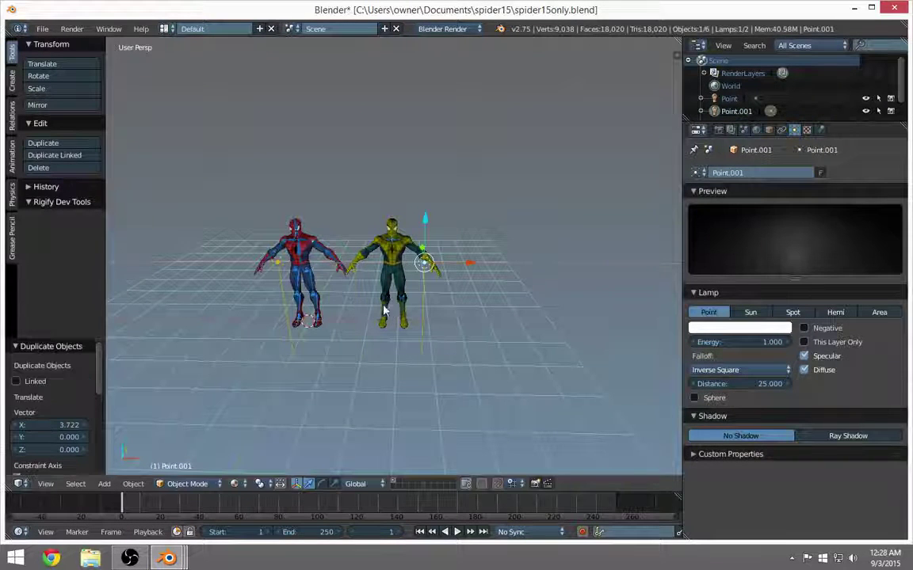
# Duplicate the second lamp along the Y axis to behind the figures and shift the copy about -2.749 units along X
pyautogui.moveTo(389, 309); pyautogui.dragTo(265, 294, button='middle')
pyautogui.hotkey('shift', 'd')
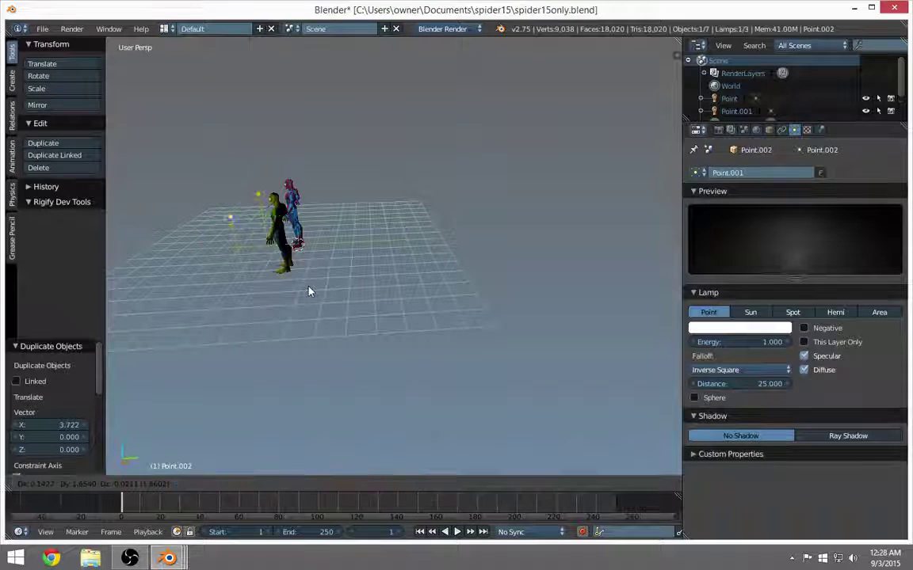
pyautogui.press('y')
pyautogui.click(365, 297)
pyautogui.moveTo(364, 297); pyautogui.dragTo(324, 236, button='middle')
pyautogui.moveTo(308, 214); pyautogui.dragTo(276, 215)
# Add a camera aligned to the current view and shift it about -1.145 units along X to frame both figures
pyautogui.moveTo(276, 215); pyautogui.dragTo(301, 297, button='middle')
pyautogui.click(104, 483)
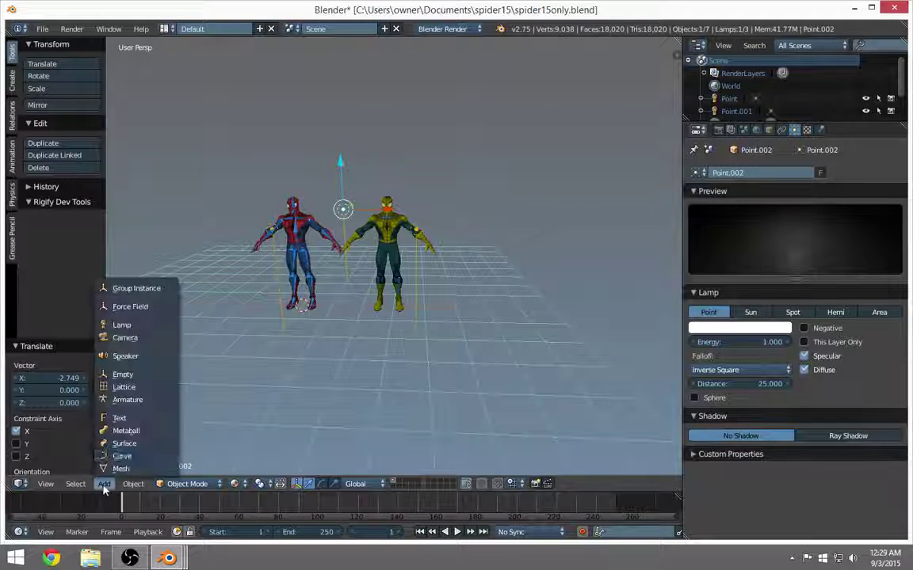
pyautogui.click(125, 337)
pyautogui.moveTo(278, 283); pyautogui.dragTo(294, 316, button='middle')
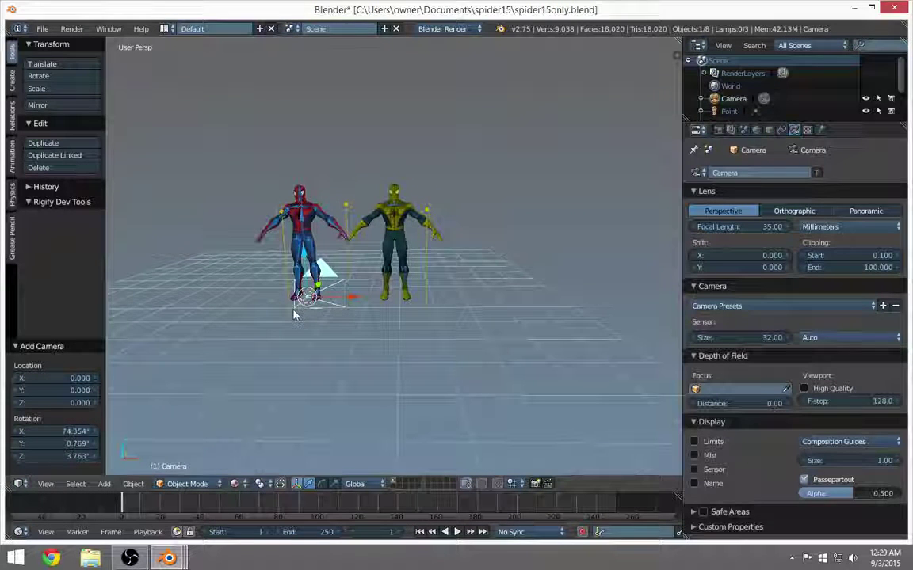
pyautogui.press('ctrl+alt+KP_0')
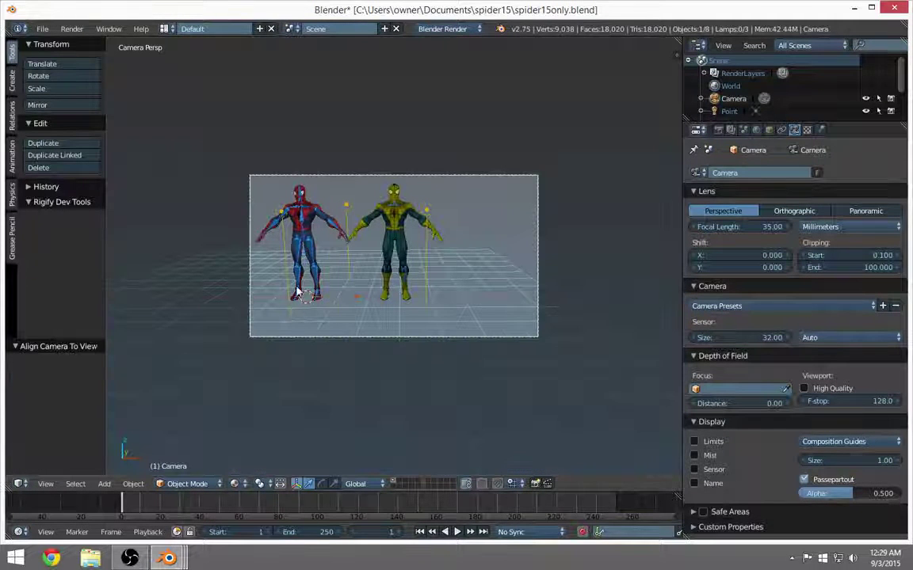
pyautogui.press('g')
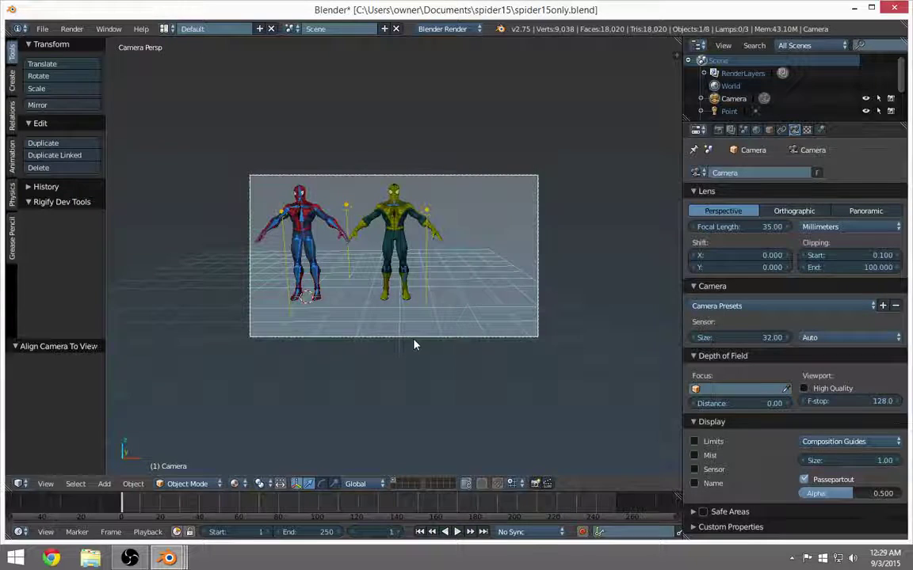
pyautogui.click(350, 341)
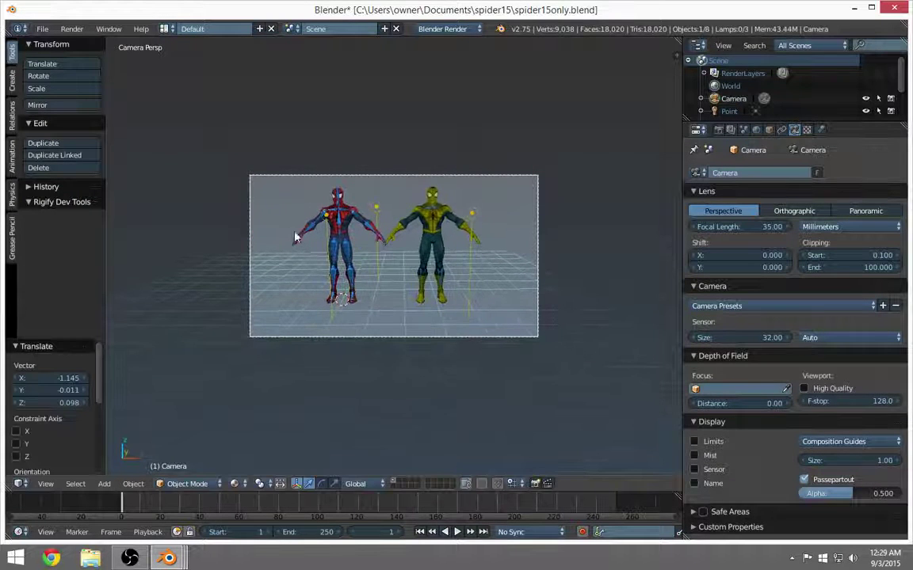
# Raise the lamp beside the yellow figure about 0.967 units and the lamp beside the red figure about 0.225 units along Z
pyautogui.rightClick(471, 213)
pyautogui.moveTo(471, 206); pyautogui.dragTo(456, 162)
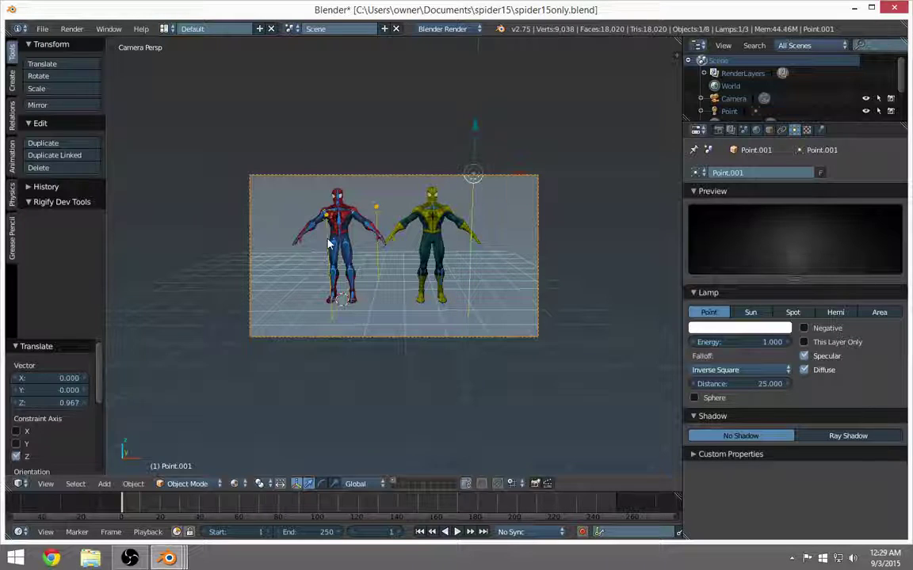
pyautogui.rightClick(327, 219)
pyautogui.moveTo(324, 194)
pyautogui.mouseDown()
pyautogui.moveTo(322, 169)
pyautogui.moveTo(326, 187)
pyautogui.mouseUp()
# Render a still image of both Spider-Man figures from the camera, then return to the 3D view
pyautogui.click(71, 29)
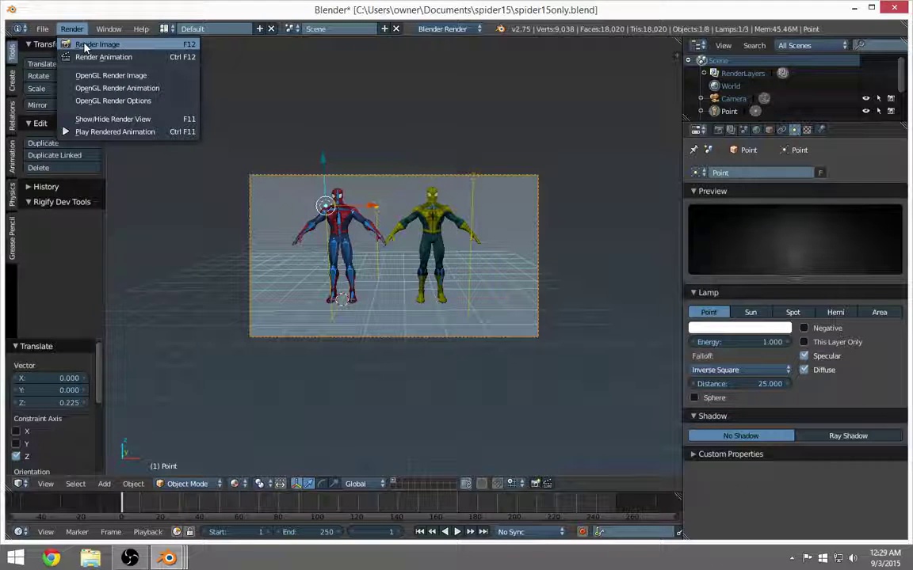
pyautogui.click(87, 45)
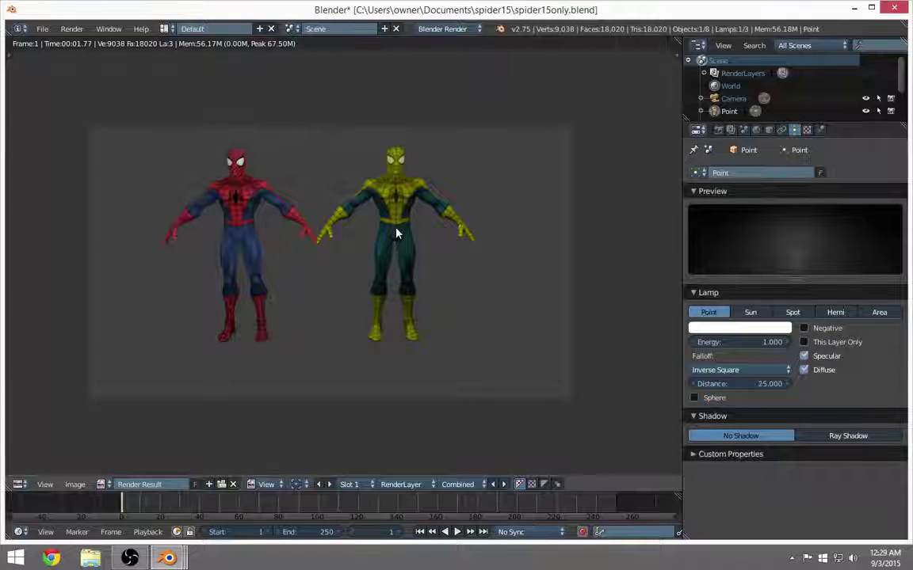
pyautogui.press('Escape')
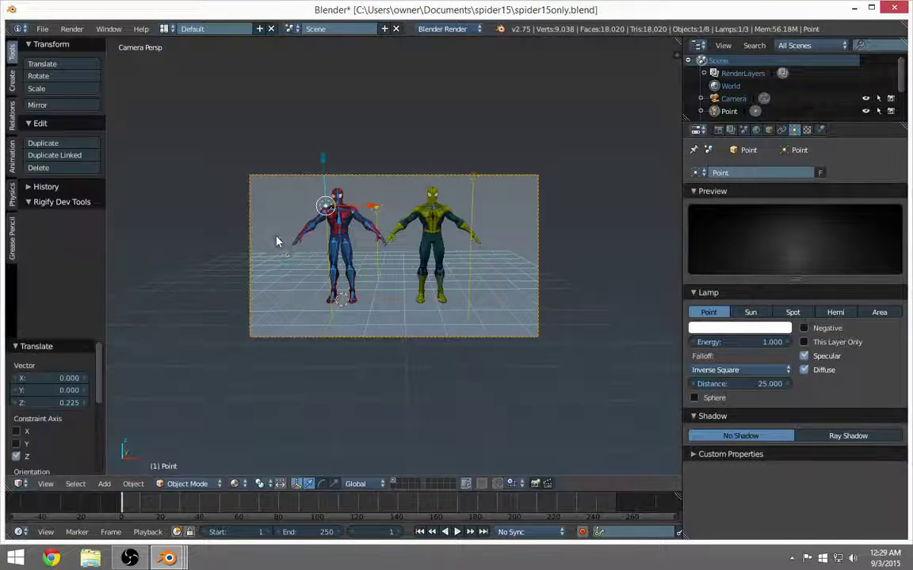
# Select the yellow figure's armature metarig.001 and switch it to Pose Mode
pyautogui.moveTo(414, 272); pyautogui.dragTo(393, 246, button='middle')
pyautogui.scroll(3, 408, 285)
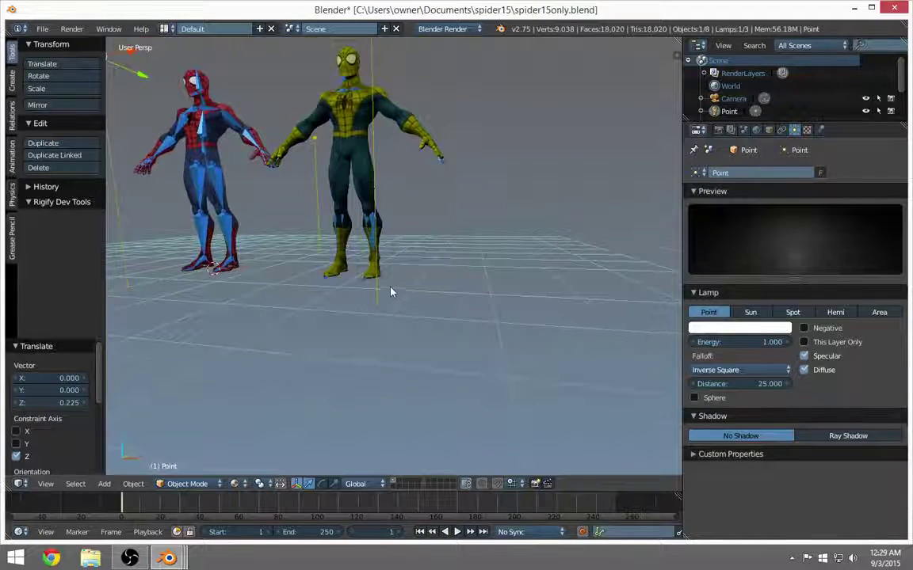
pyautogui.scroll(3, 388, 285)
pyautogui.moveTo(424, 177); pyautogui.dragTo(316, 265, button='middle')
pyautogui.rightClick(321, 253)
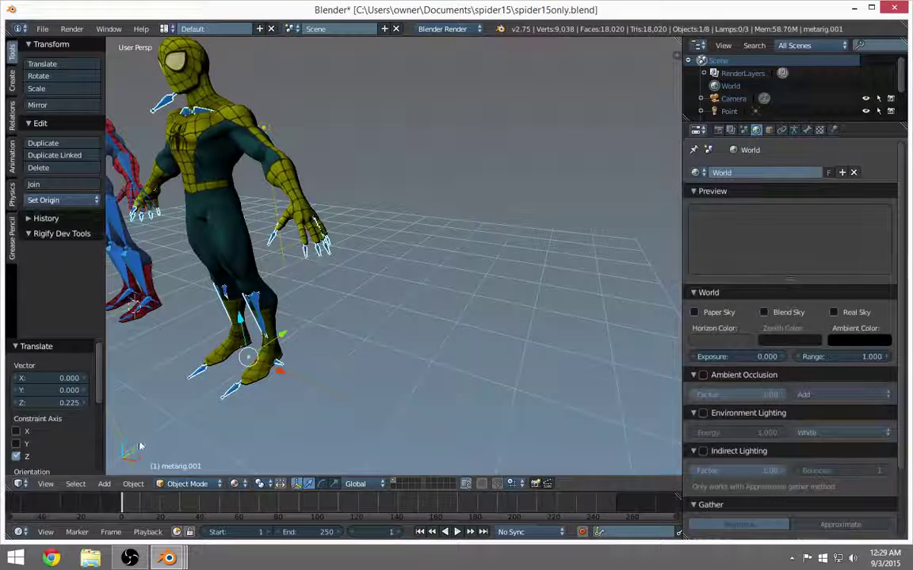
pyautogui.click(187, 483)
pyautogui.click(188, 441)
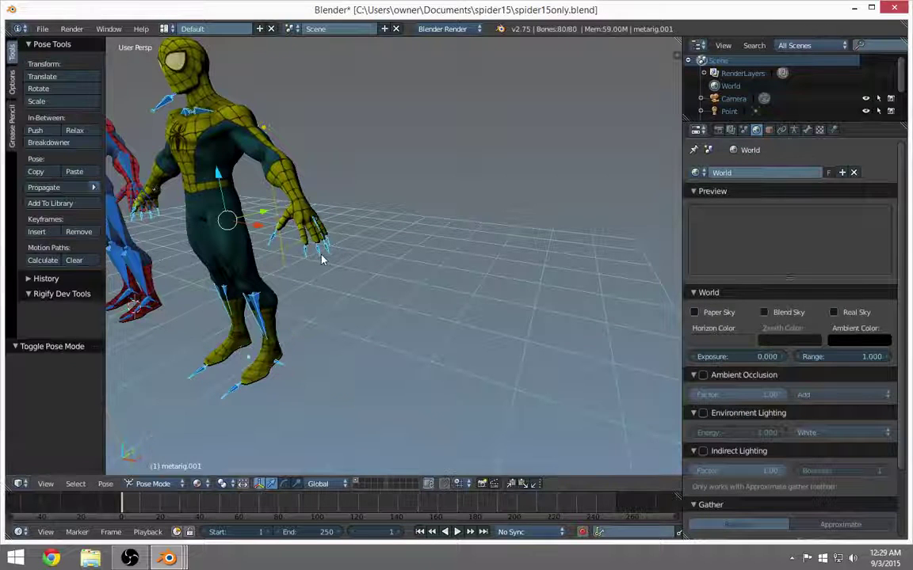
# Try rotating the yellow figure's protruding end bones at the left middle fingertip, the neck and the right toe
pyautogui.rightClick(322, 258)
pyautogui.press('r')
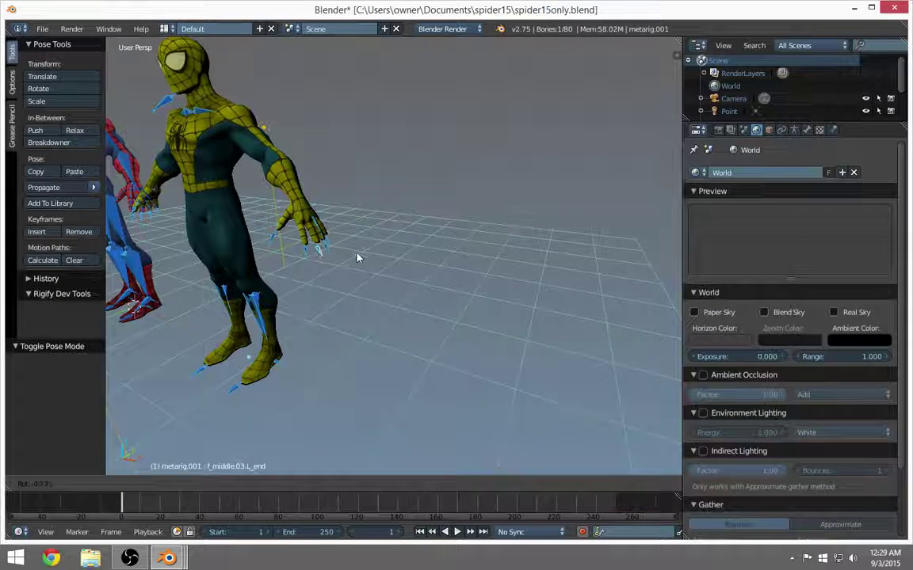
pyautogui.click(342, 264)
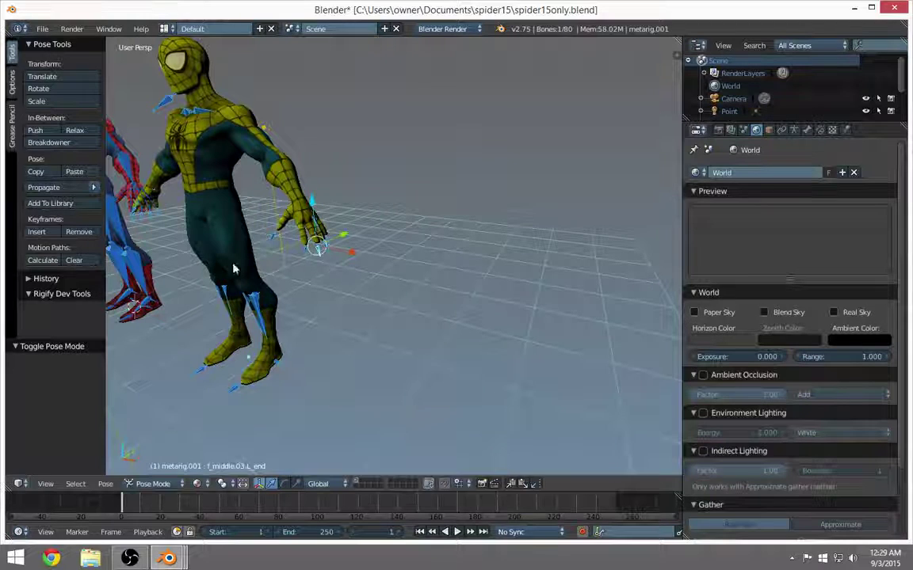
pyautogui.rightClick(158, 99)
pyautogui.press('r')
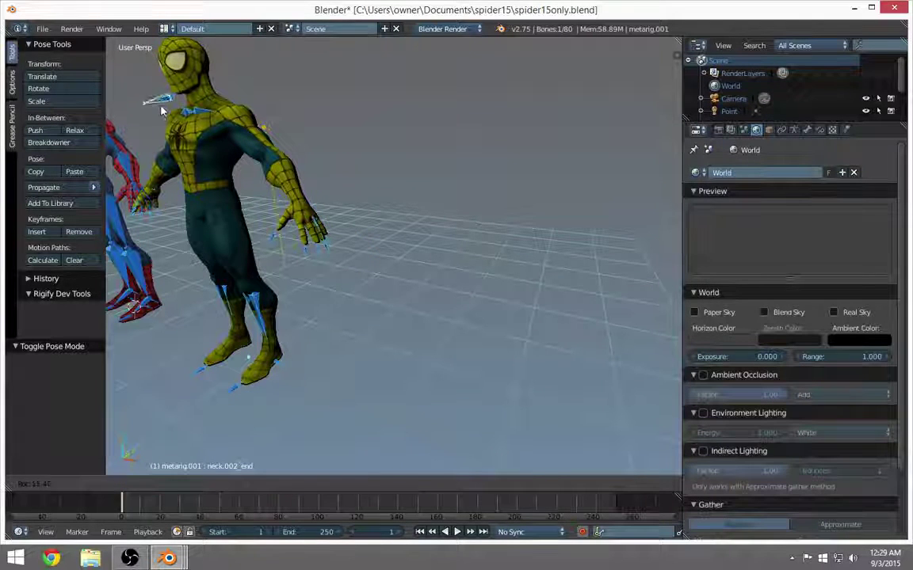
pyautogui.click(160, 111)
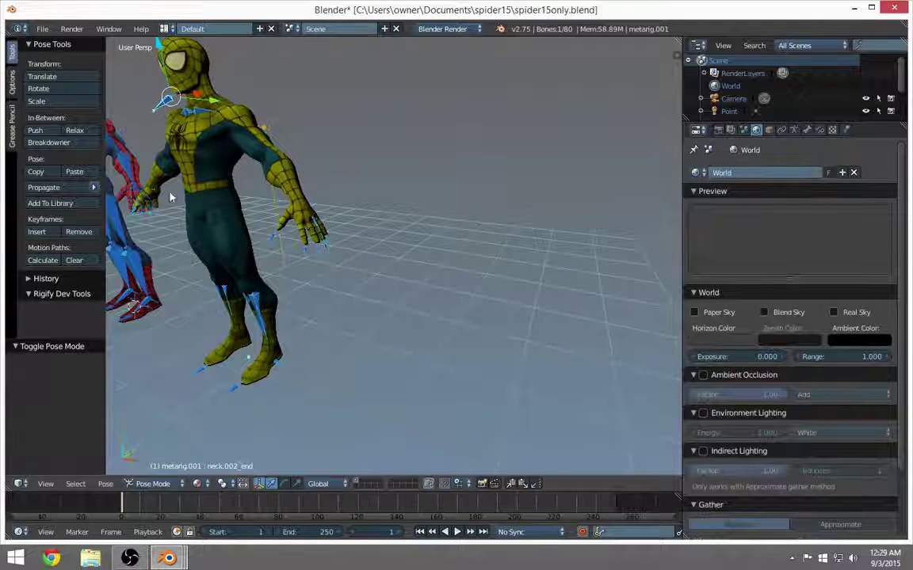
pyautogui.rightClick(197, 379)
pyautogui.press('r')
pyautogui.click(201, 398)
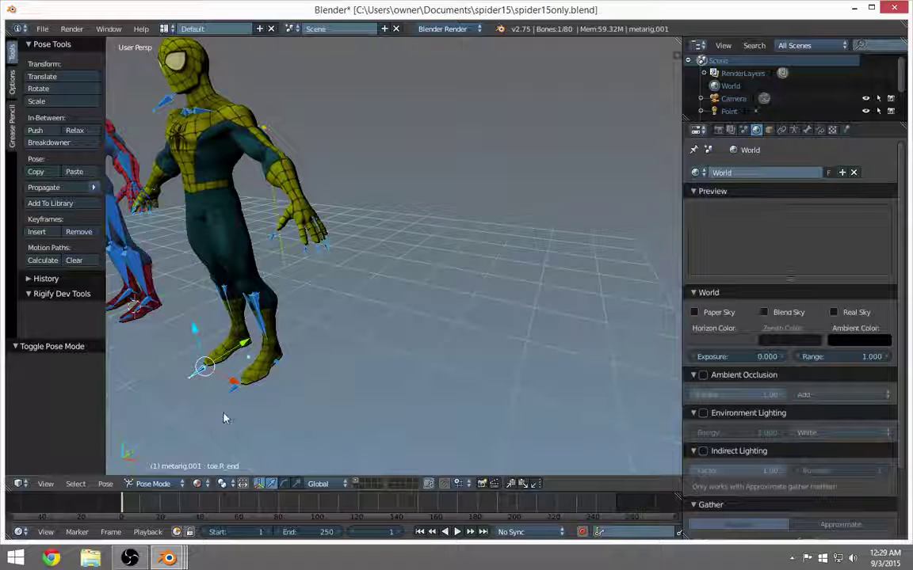
# Turn on X-Ray display for the yellow figure's armature
pyautogui.click(151, 484)
pyautogui.click(152, 439)
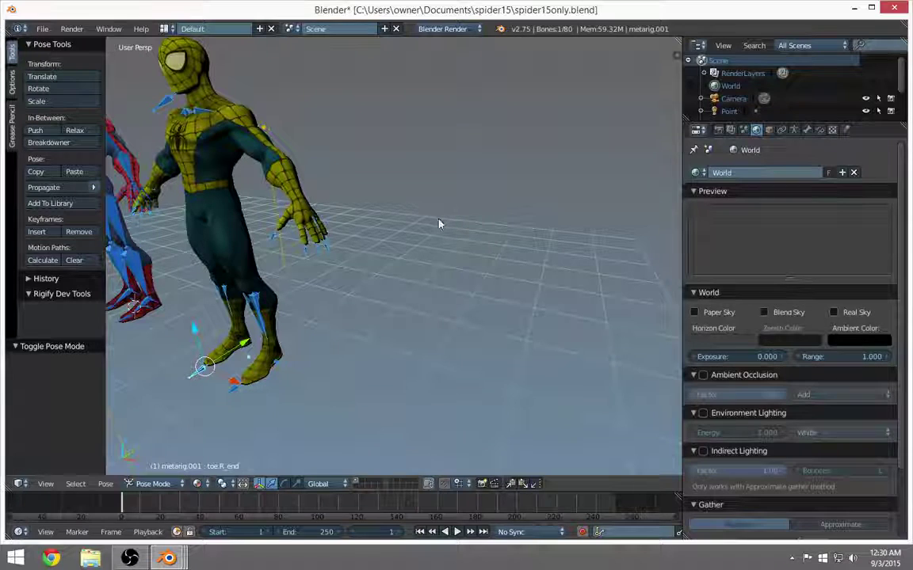
pyautogui.click(793, 130)
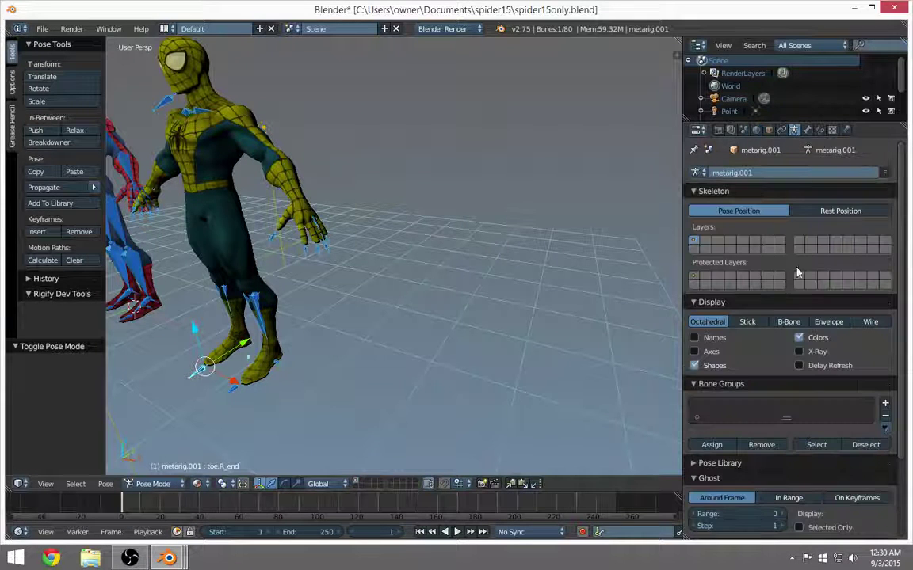
pyautogui.click(800, 352)
# Switch the yellow figure's armature to Edit Mode, with the right toe's end bone in close view
pyautogui.click(150, 484)
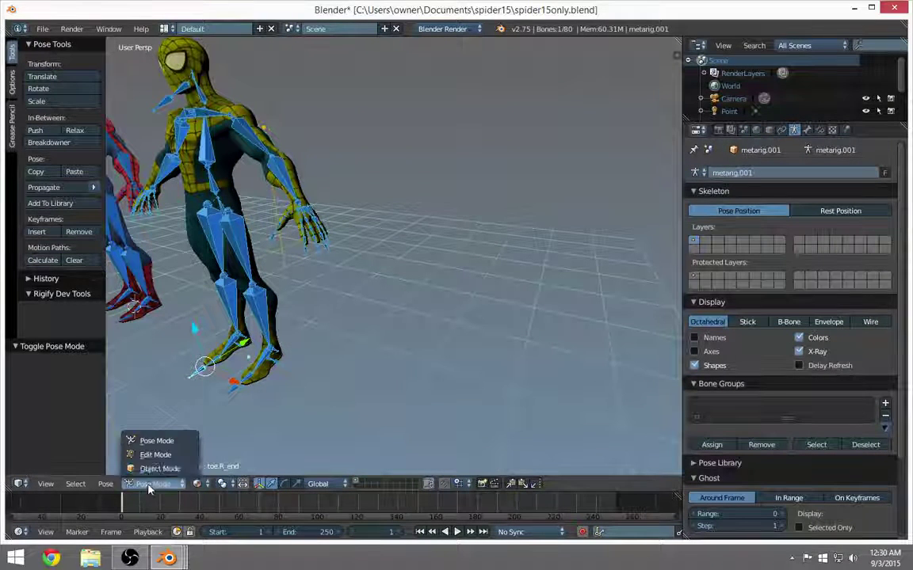
pyautogui.click(156, 454)
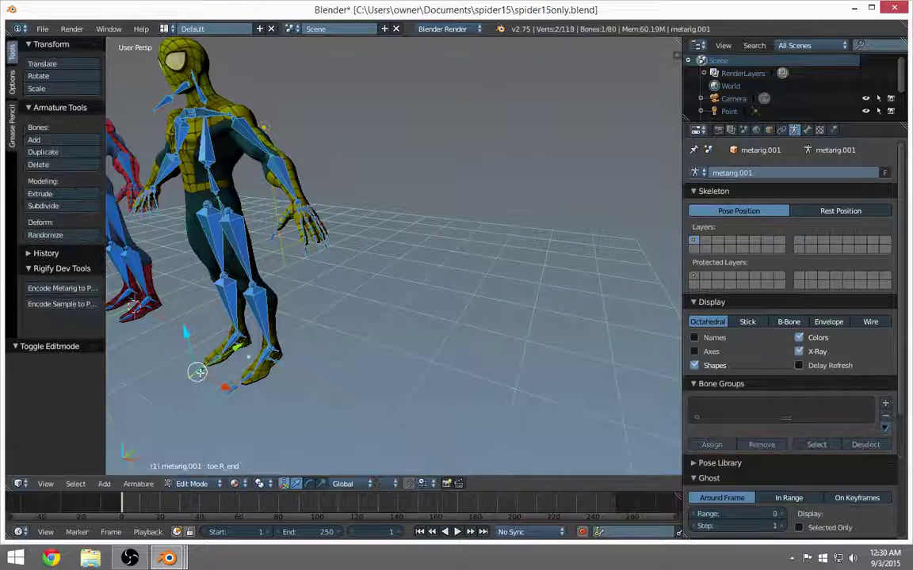
pyautogui.scroll(5, 190, 377)
pyautogui.scroll(-4, 186, 379)
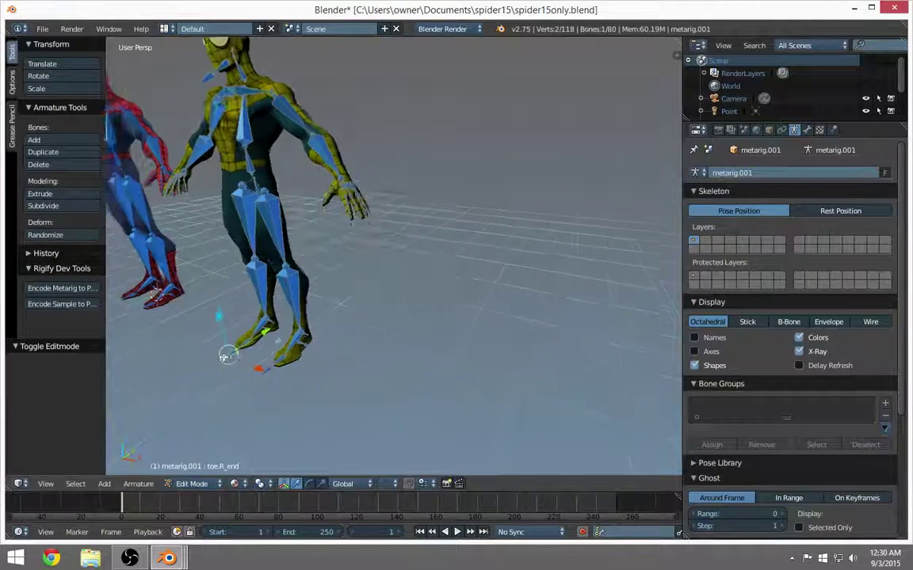
pyautogui.scroll(4, 224, 357)
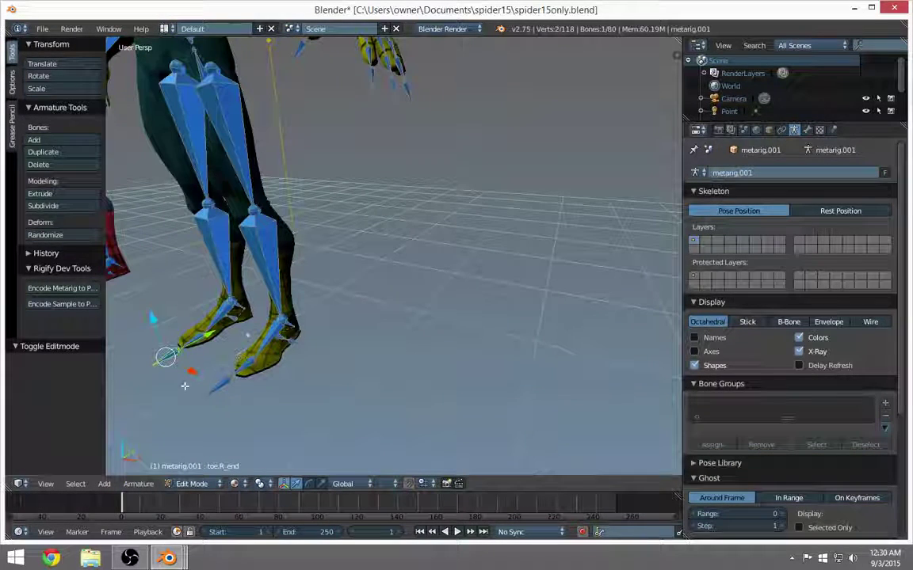
pyautogui.click(46, 483)
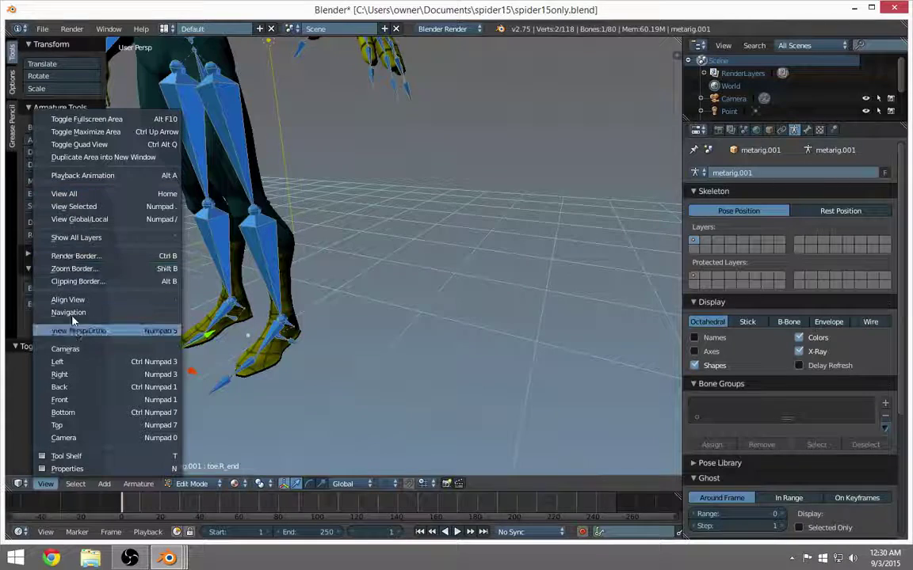
pyautogui.moveTo(71, 299)
pyautogui.click(212, 359)
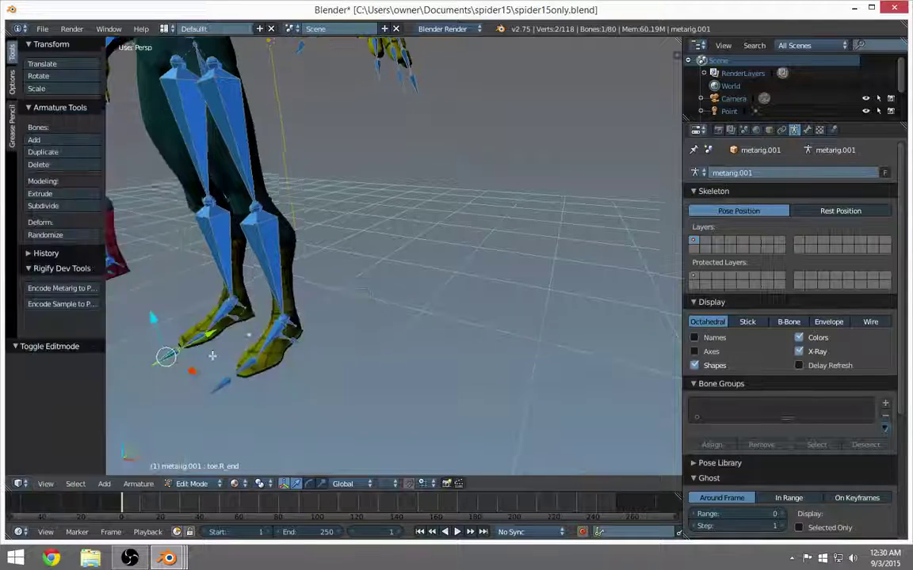
# Select the end bones at both toes and on the outer side of both heels of the yellow figure
pyautogui.scroll(-5, 309, 293)
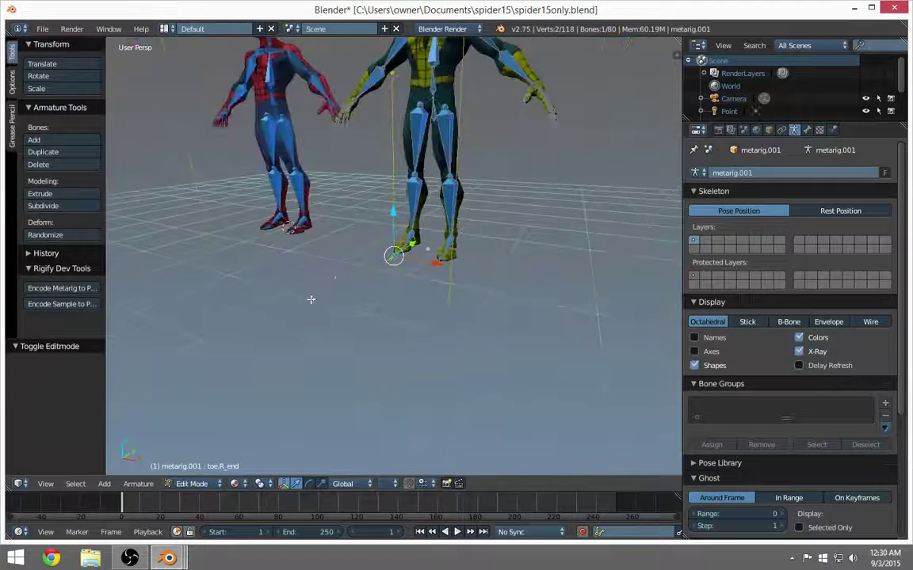
pyautogui.moveTo(311, 297); pyautogui.dragTo(290, 257, button='middle')
pyautogui.scroll(5, 382, 298)
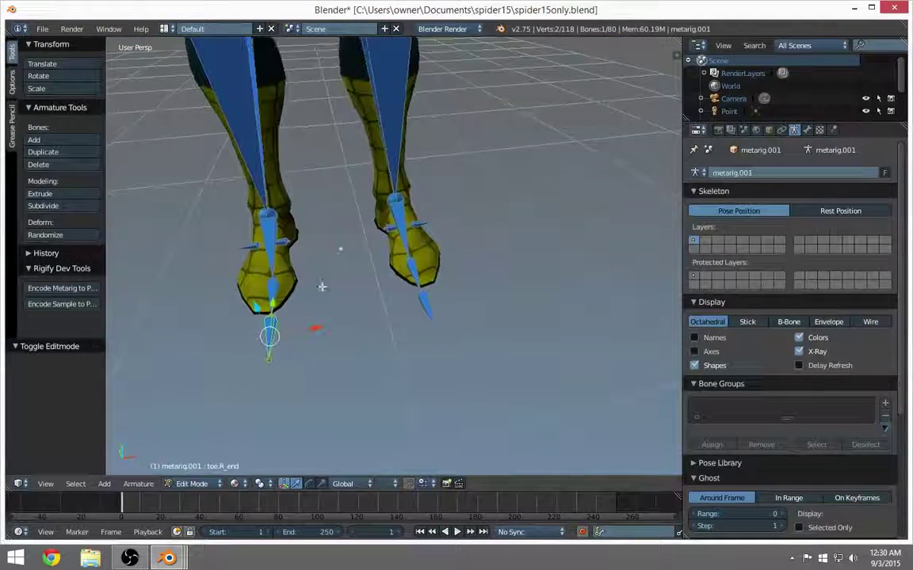
pyautogui.press('a')
pyautogui.rightClick(278, 331)
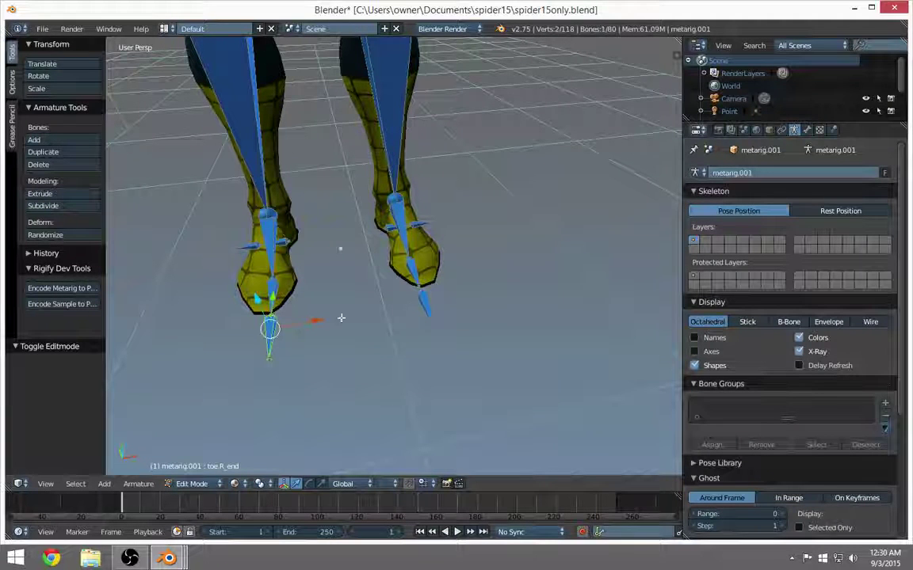
pyautogui.keyDown('shift'); pyautogui.rightClick(426, 306); pyautogui.keyUp('shift')
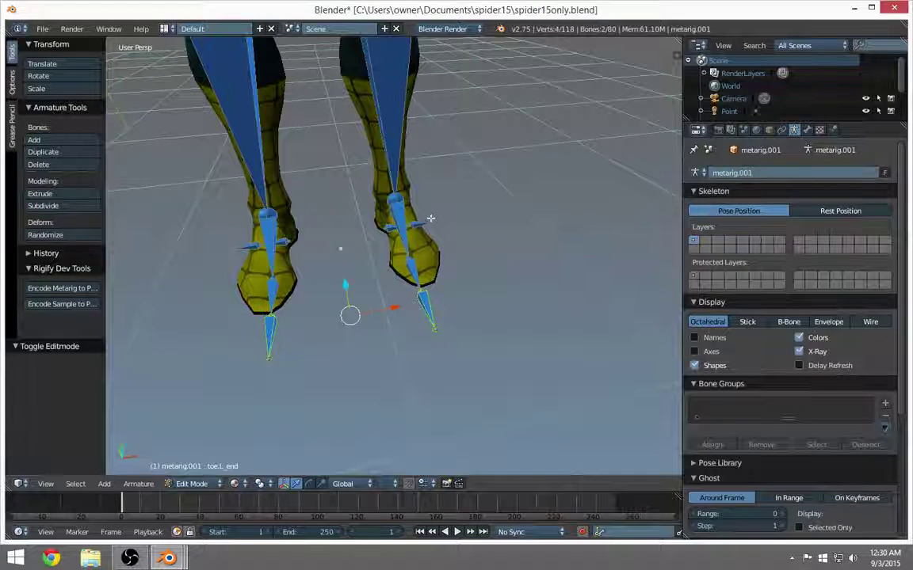
pyautogui.keyDown('shift'); pyautogui.rightClick(242, 246); pyautogui.keyUp('shift')
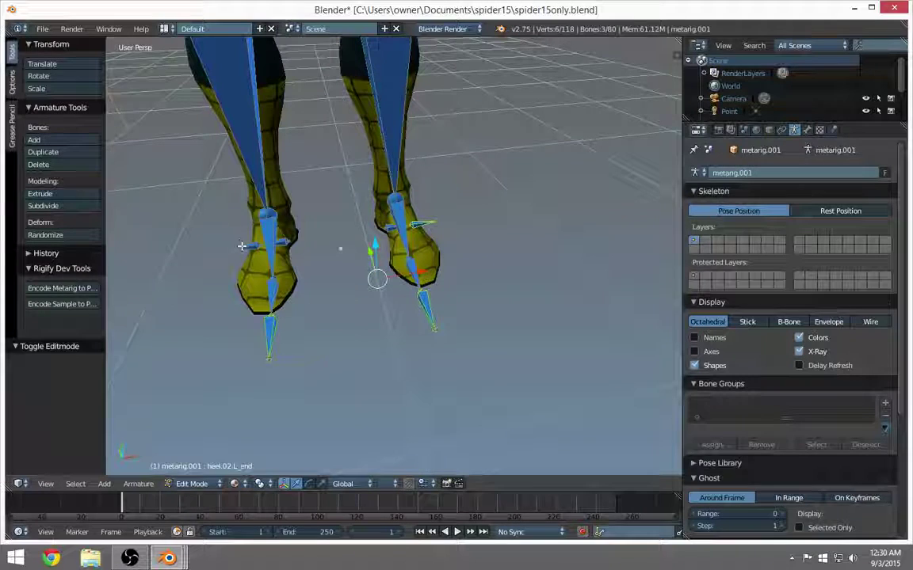
pyautogui.keyDown('shift'); pyautogui.rightClick(221, 236); pyautogui.keyUp('shift')
# Add the thumb and finger end bones of the yellow figure's right hand to the selection
pyautogui.moveTo(220, 236); pyautogui.dragTo(278, 242, button='middle')
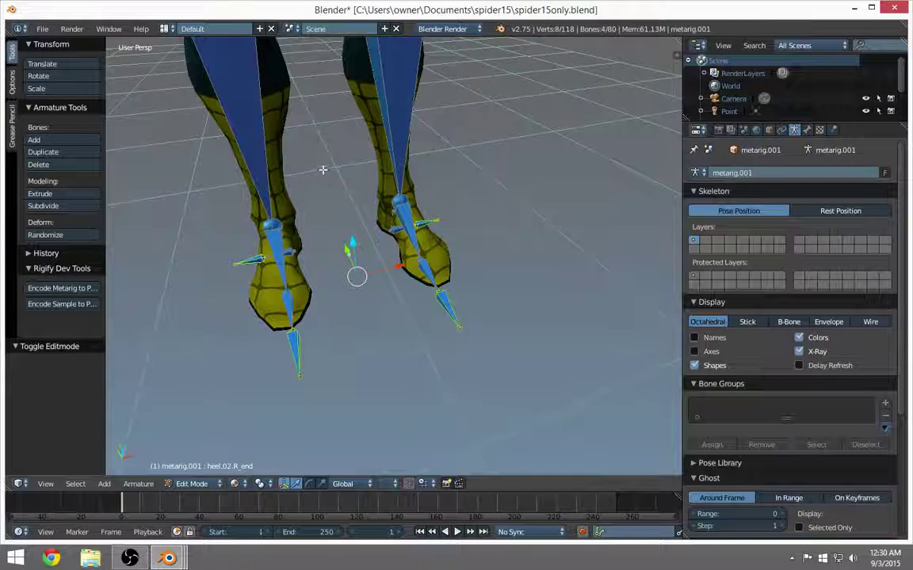
pyautogui.scroll(-6, 320, 171)
pyautogui.moveTo(284, 233); pyautogui.dragTo(333, 241, button='middle')
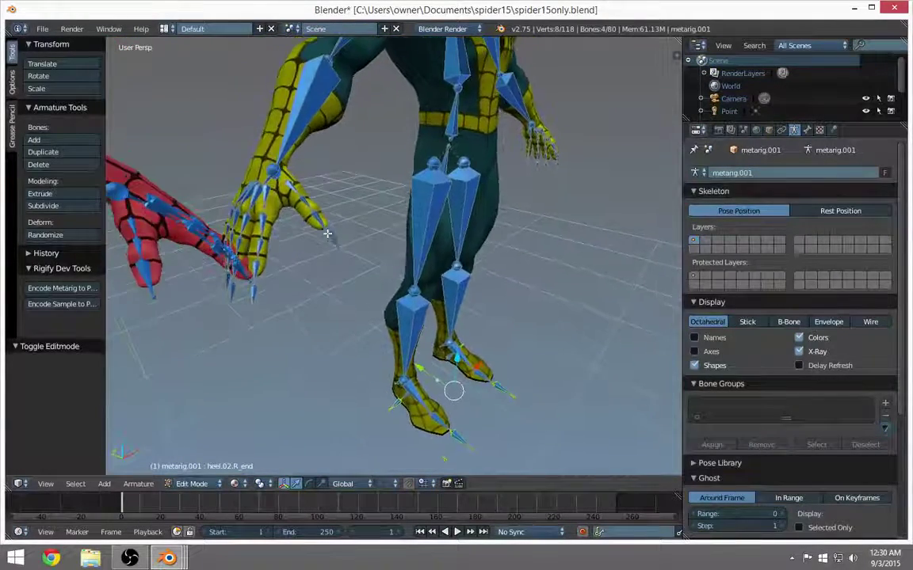
pyautogui.keyDown('shift'); pyautogui.rightClick(334, 244); pyautogui.keyUp('shift')
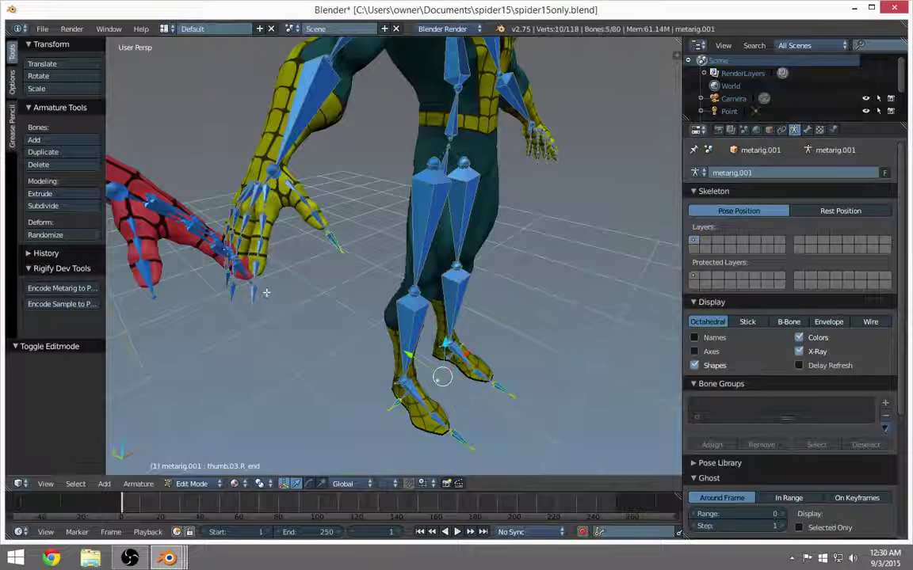
pyautogui.keyDown('shift'); pyautogui.rightClick(255, 296); pyautogui.keyUp('shift')
pyautogui.keyDown('shift'); pyautogui.rightClick(212, 269); pyautogui.keyUp('shift')
pyautogui.moveTo(212, 269); pyautogui.dragTo(396, 269, button='middle')
pyautogui.keyDown('shift'); pyautogui.rightClick(306, 275); pyautogui.keyUp('shift')
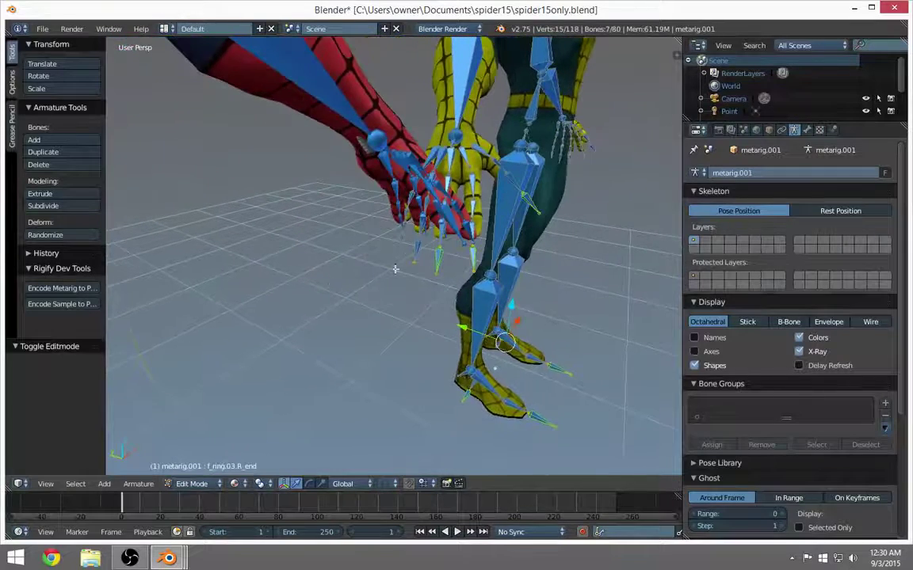
pyautogui.keyDown('shift'); pyautogui.rightClick(403, 230); pyautogui.keyUp('shift')
# Add the thumb and finger end bones of the yellow figure's left hand to the selection
pyautogui.moveTo(403, 230); pyautogui.dragTo(336, 231, button='middle')
pyautogui.keyDown('shift'); pyautogui.rightClick(364, 211); pyautogui.keyUp('shift')
pyautogui.keyDown('shift'); pyautogui.rightClick(371, 240); pyautogui.keyUp('shift')
pyautogui.keyDown('shift'); pyautogui.rightClick(354, 231); pyautogui.keyUp('shift')
pyautogui.keyDown('shift'); pyautogui.rightClick(370, 236); pyautogui.keyUp('shift')
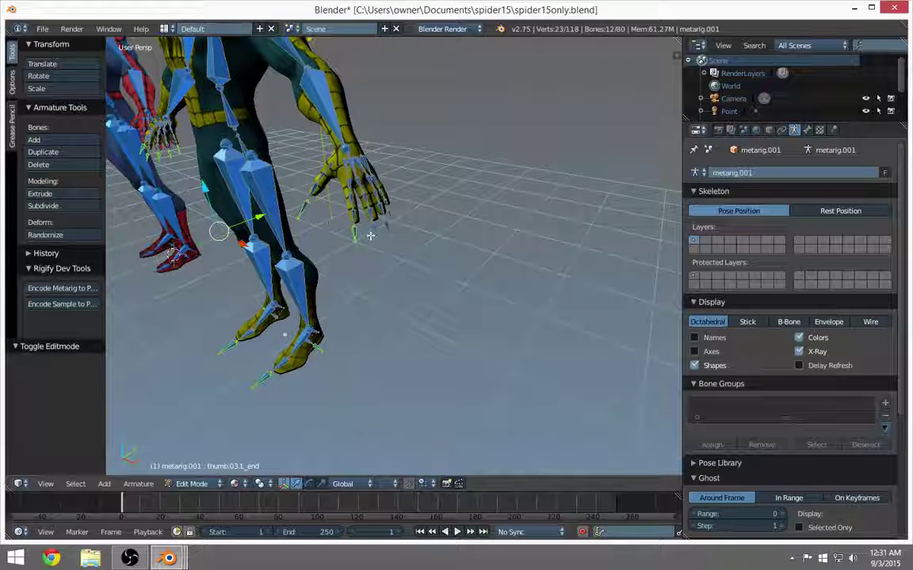
pyautogui.keyDown('shift'); pyautogui.rightClick(383, 232); pyautogui.keyUp('shift')
pyautogui.keyDown('shift'); pyautogui.rightClick(392, 235); pyautogui.keyUp('shift')
pyautogui.moveTo(392, 235)
pyautogui.mouseDown(button='middle')
pyautogui.moveTo(401, 239)
pyautogui.moveTo(376, 246)
pyautogui.mouseUp(button='middle')
pyautogui.keyDown('shift'); pyautogui.rightClick(327, 202); pyautogui.keyUp('shift')
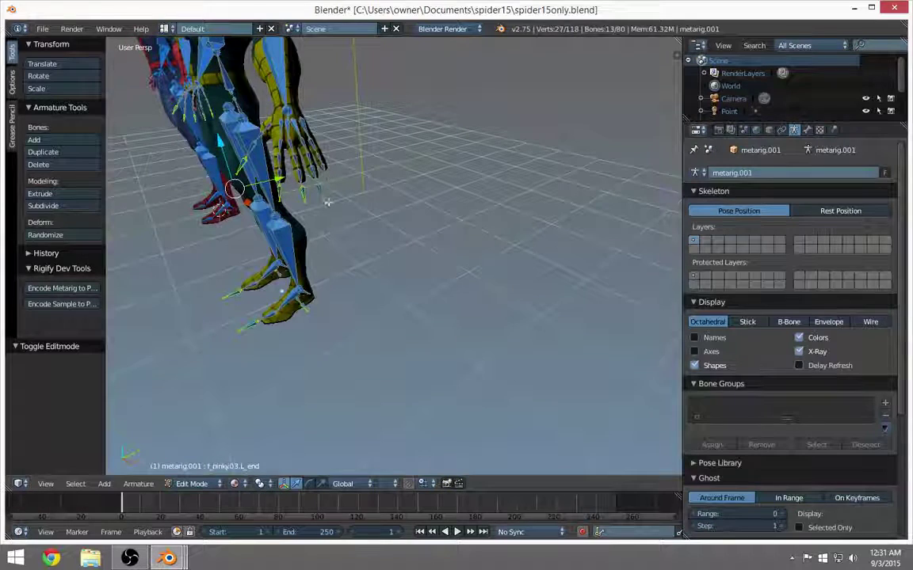
pyautogui.moveTo(293, 184); pyautogui.dragTo(298, 183, button='middle')
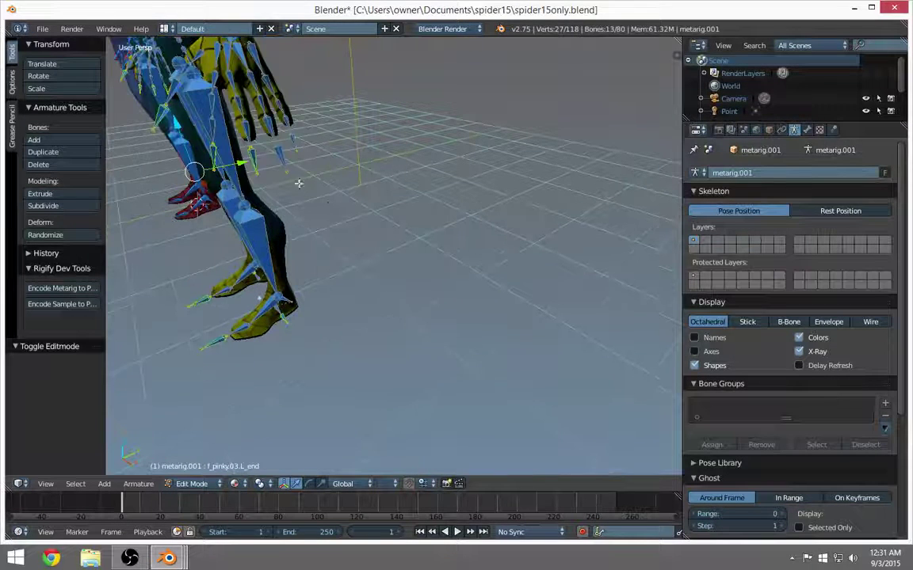
pyautogui.keyDown('shift'); pyautogui.rightClick(293, 143); pyautogui.keyUp('shift')
pyautogui.keyDown('shift'); pyautogui.rightClick(281, 162); pyautogui.keyUp('shift')
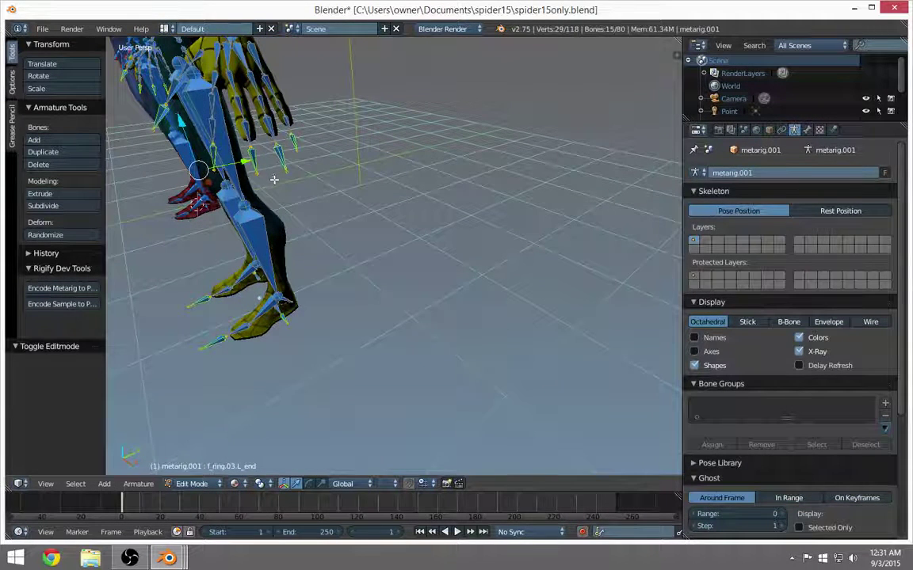
# Add the neck's end bone to the selection and delete all the selected end bones
pyautogui.moveTo(271, 191); pyautogui.dragTo(294, 228, button='middle')
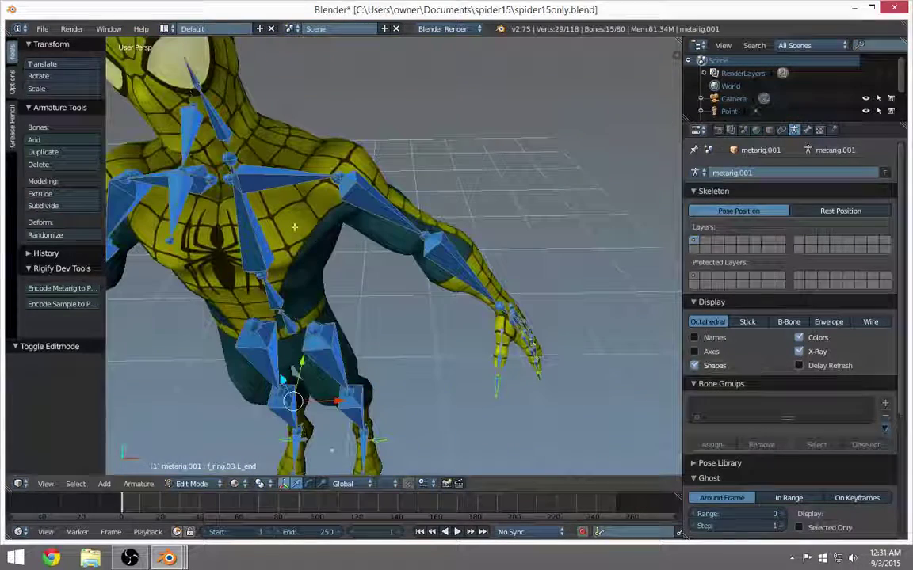
pyautogui.keyDown('shift'); pyautogui.rightClick(173, 208); pyautogui.keyUp('shift')
pyautogui.moveTo(173, 214); pyautogui.dragTo(224, 146, button='middle')
pyautogui.moveTo(235, 183); pyautogui.dragTo(230, 157, button='middle')
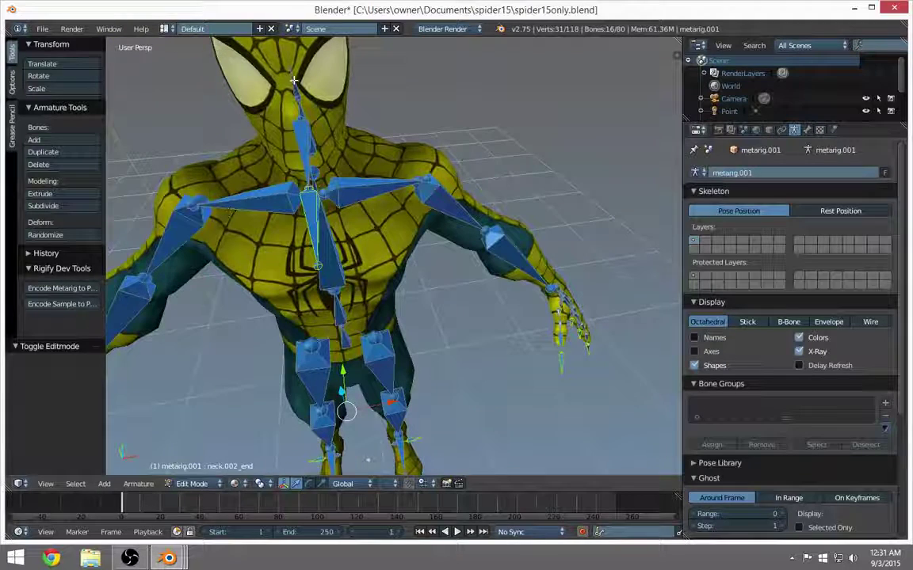
pyautogui.moveTo(296, 125); pyautogui.dragTo(241, 140, button='middle')
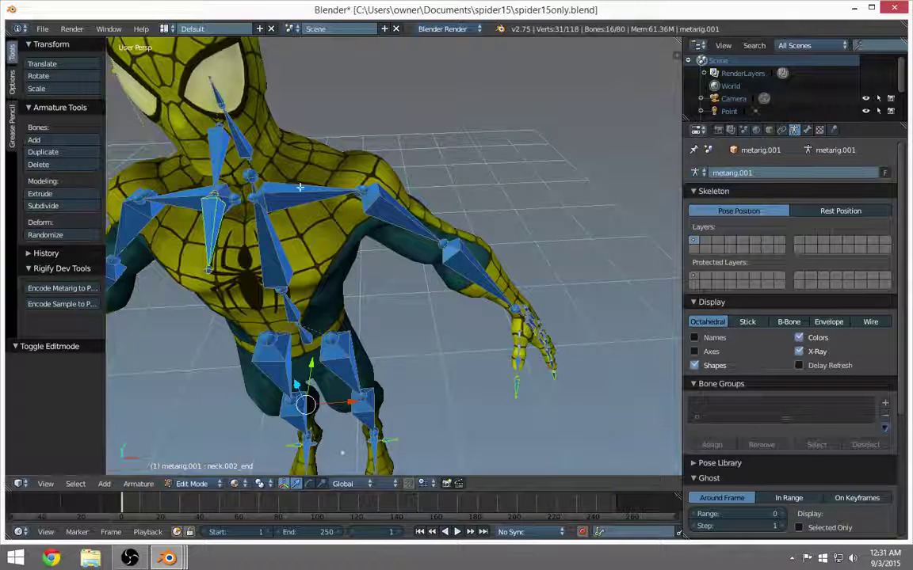
pyautogui.press('x')
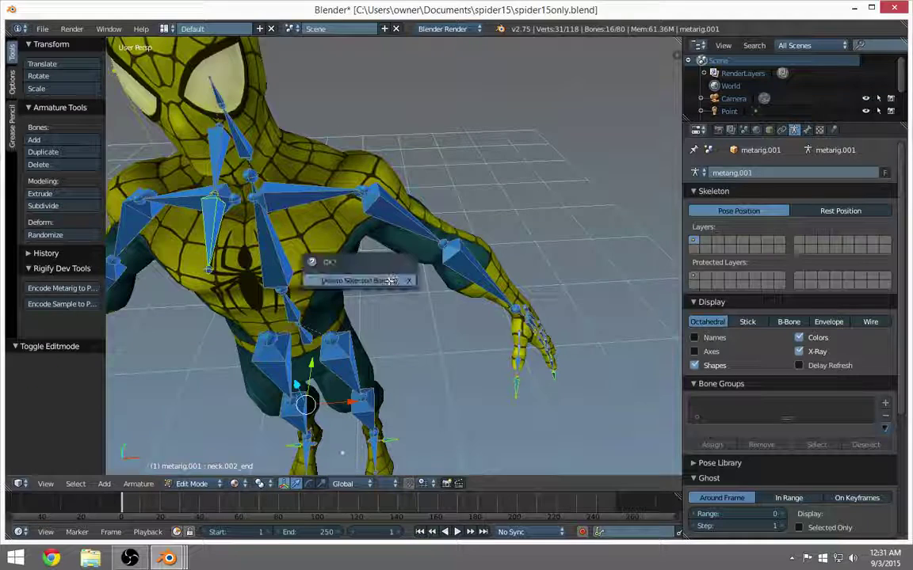
pyautogui.click(377, 278)
# Lengthen the yellow figure's head bone by moving its tip up 0.287 along the Z axis
pyautogui.scroll(-6, 336, 412)
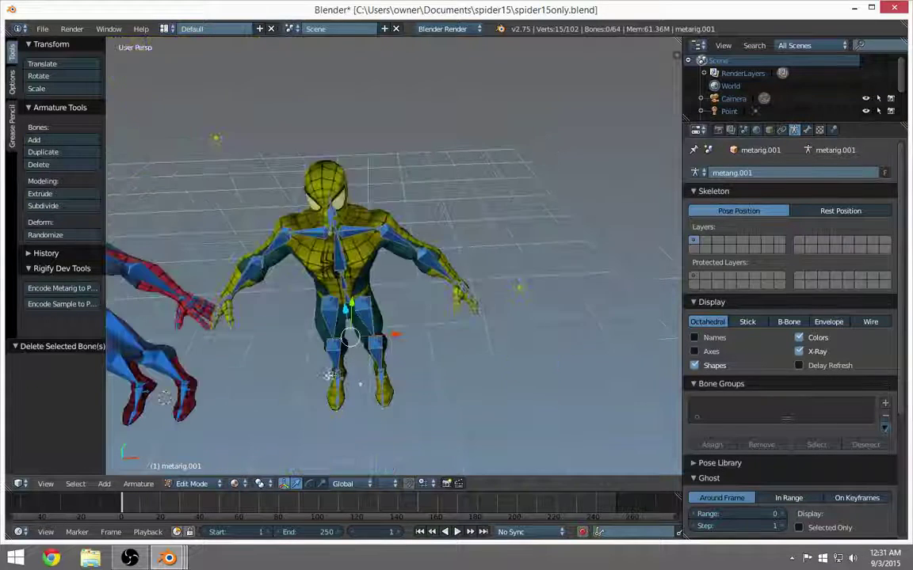
pyautogui.scroll(2, 448, 342)
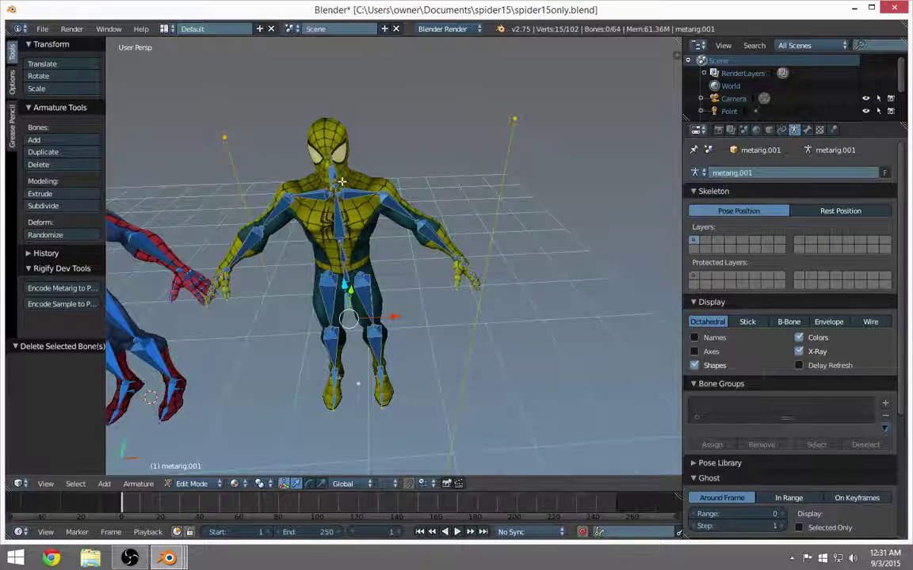
pyautogui.scroll(5, 303, 202)
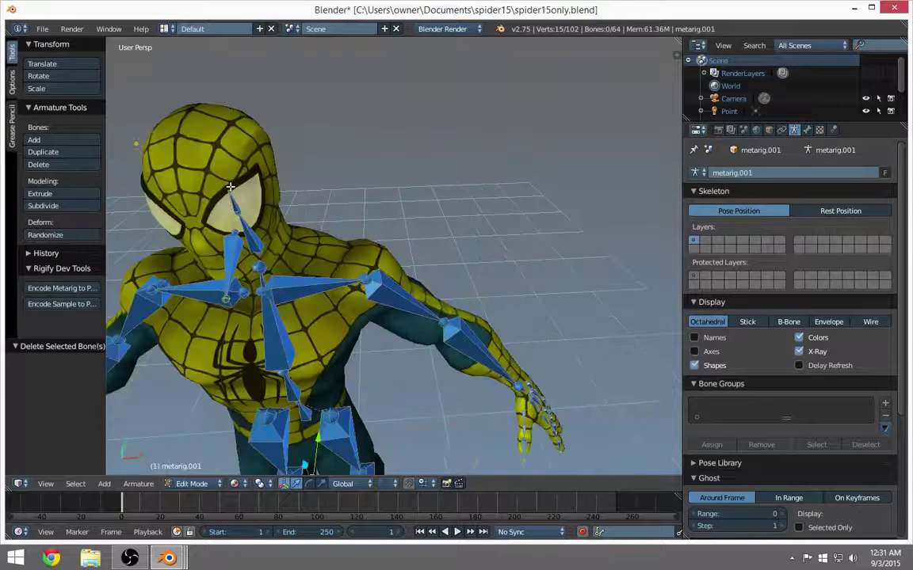
pyautogui.rightClick(208, 176)
pyautogui.press('e')
pyautogui.press('z')
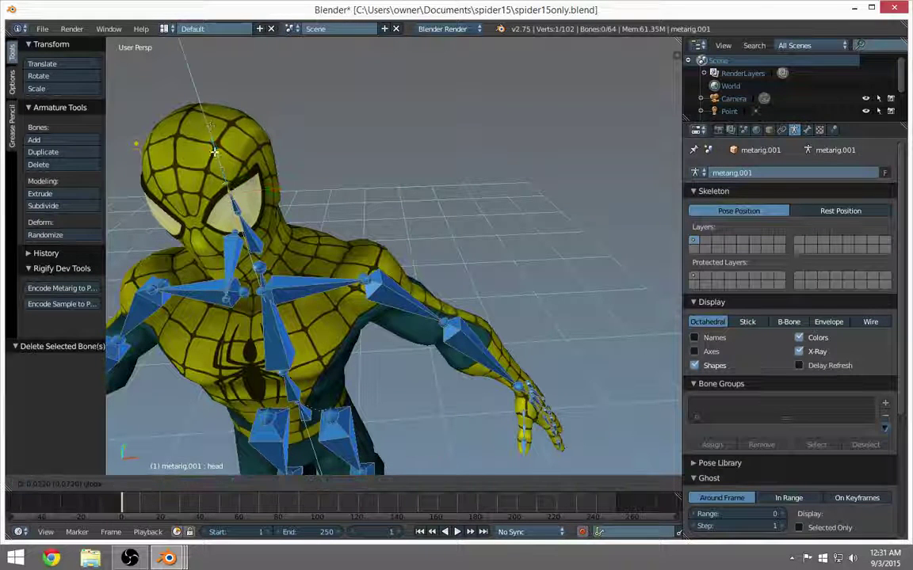
pyautogui.click(171, 88)
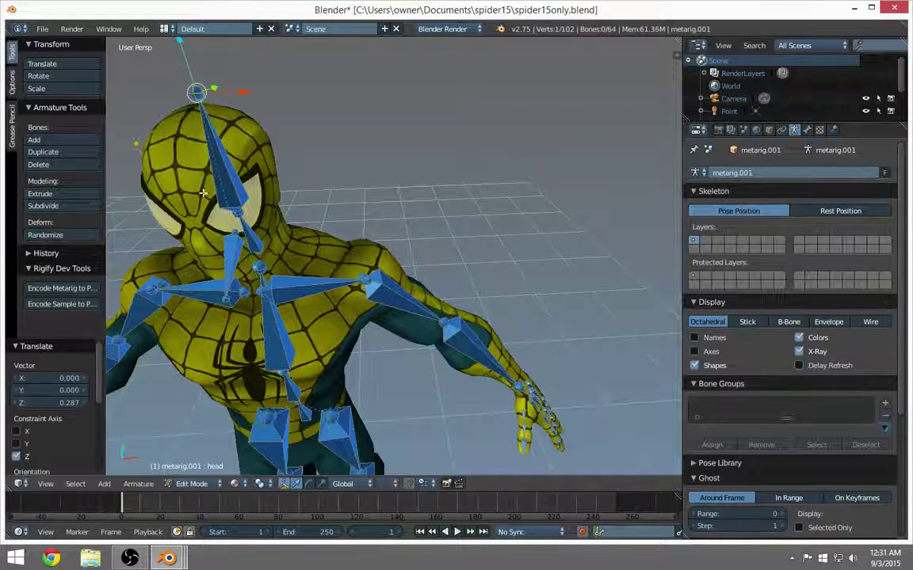
# Raise the head bone's tip another 0.033 along the Z axis
pyautogui.moveTo(204, 193); pyautogui.dragTo(204, 176, button='middle')
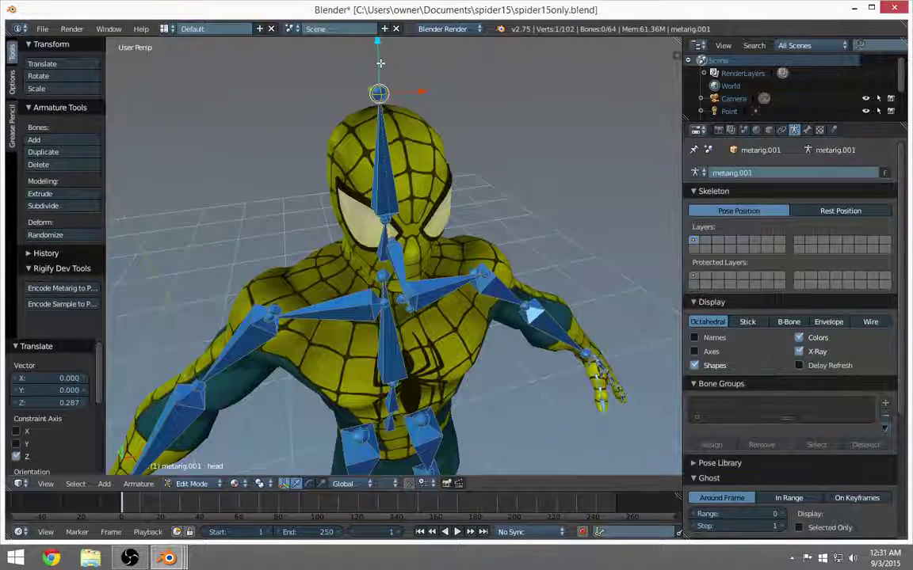
pyautogui.press('g')
pyautogui.press('z')
pyautogui.click(349, 190)
pyautogui.scroll(-3, 362, 223)
pyautogui.moveTo(362, 223); pyautogui.dragTo(325, 198, button='middle')
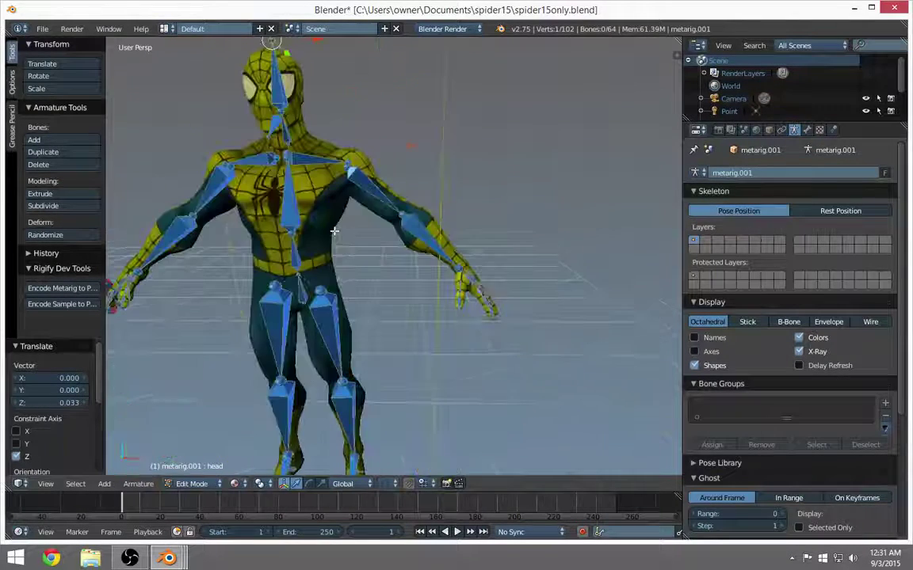
# Leave Edit Mode and switch the yellow figure's armature to Pose Mode
pyautogui.click(190, 485)
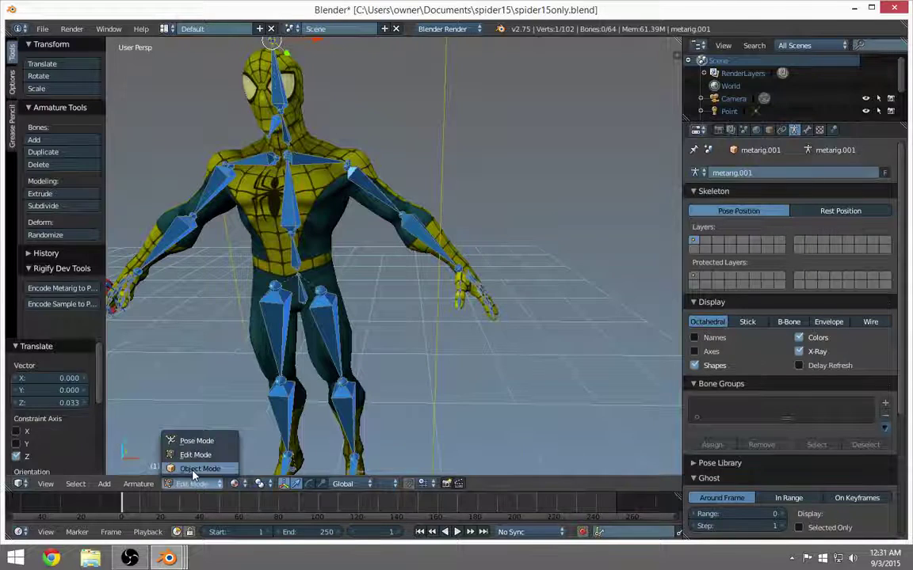
pyautogui.click(198, 468)
pyautogui.click(186, 484)
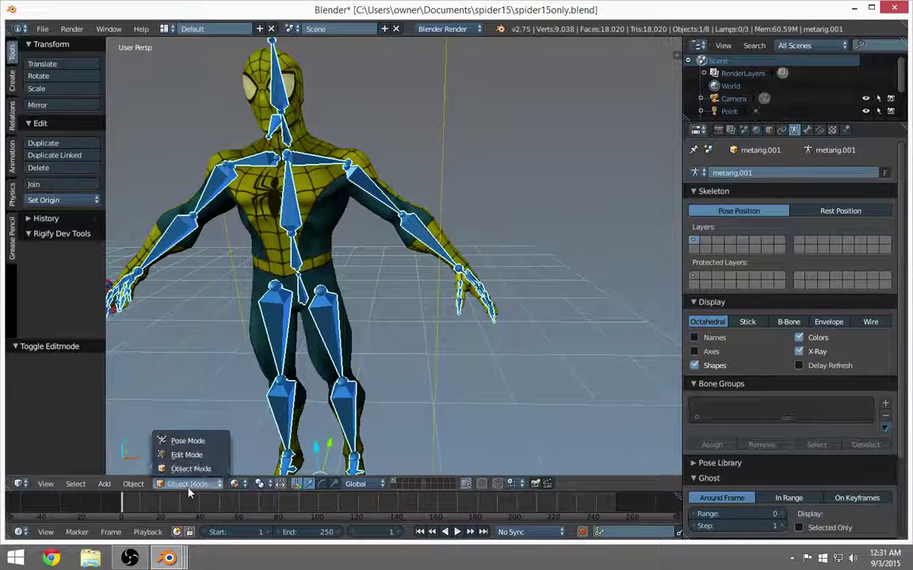
pyautogui.click(188, 442)
# Try rotating the yellow figure's head bone around the Z axis and with free trackball rotation
pyautogui.rightClick(279, 99)
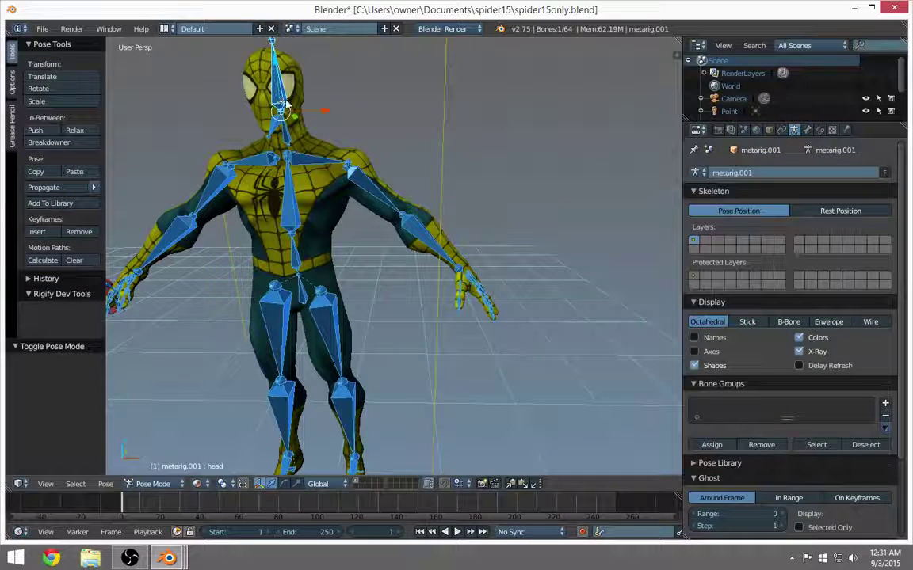
pyautogui.press('r')
pyautogui.press('z')
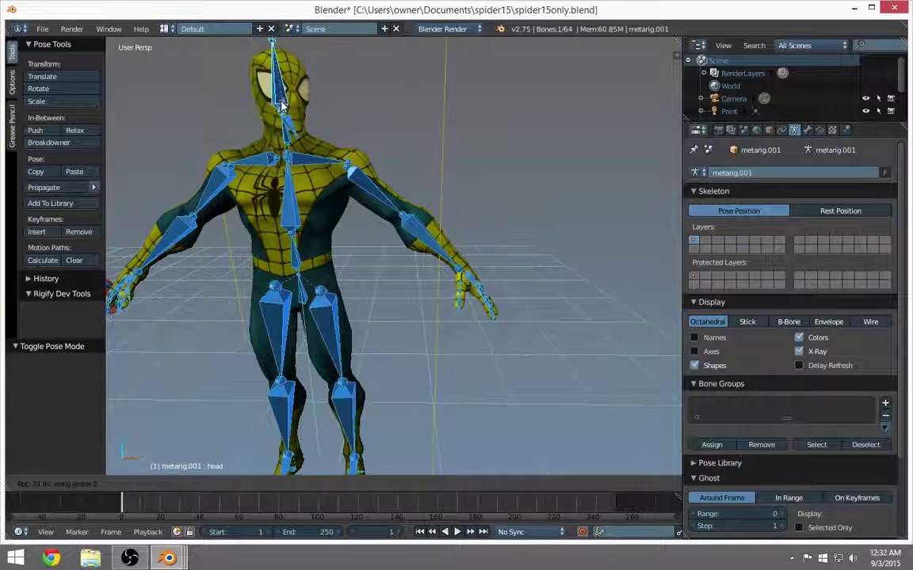
pyautogui.press('Escape')
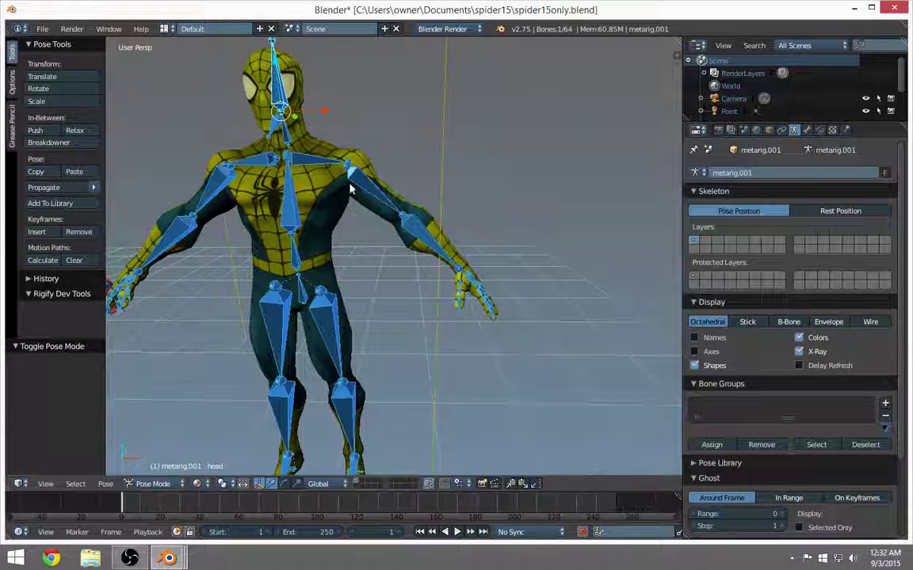
pyautogui.press('r')
pyautogui.press('r')
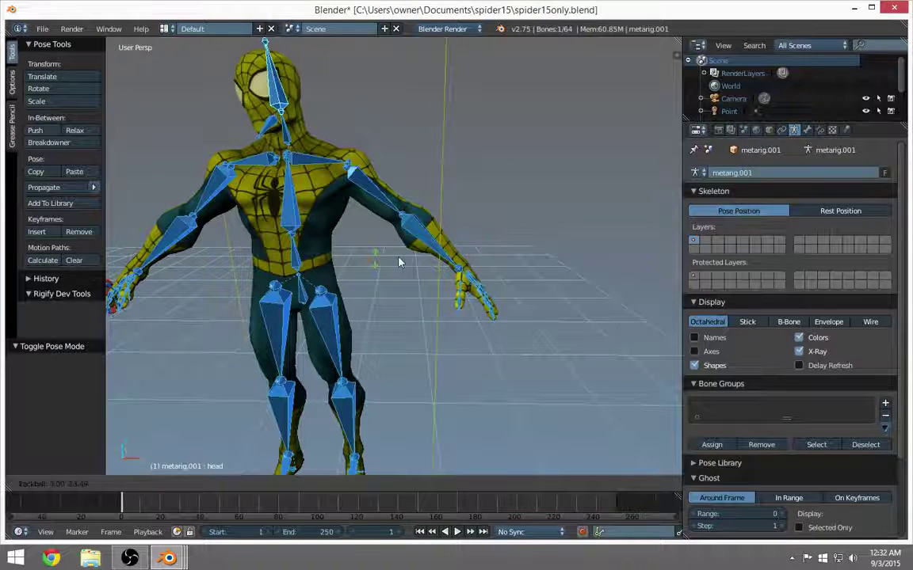
pyautogui.click(379, 263)
pyautogui.moveTo(346, 275); pyautogui.dragTo(301, 250, button='middle')
pyautogui.scroll(-5, 262, 238)
pyautogui.scroll(3, 321, 267)
pyautogui.scroll(2, 321, 267)
pyautogui.scroll(2, 331, 277)
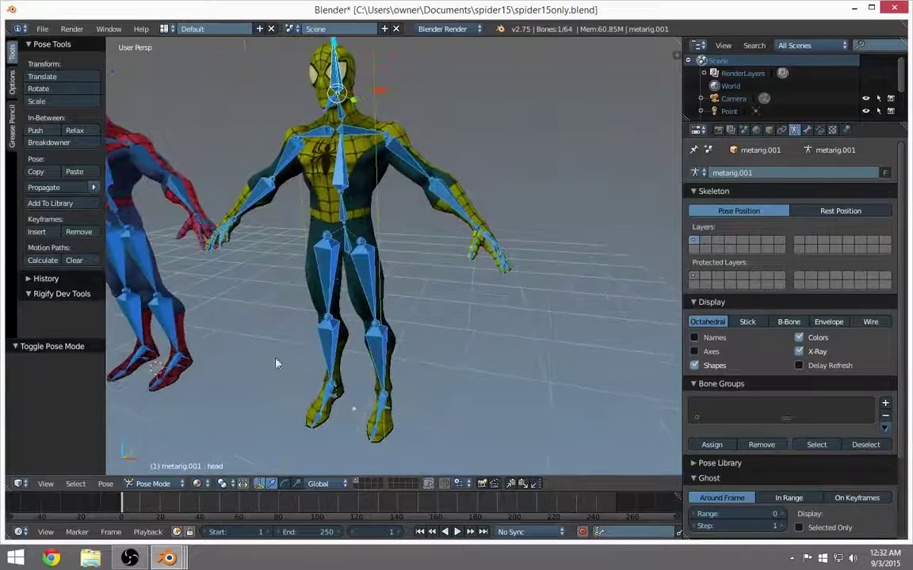
# Return the yellow figure's armature to Object Mode and generate a Rigify rig from it
pyautogui.click(152, 484)
pyautogui.click(160, 468)
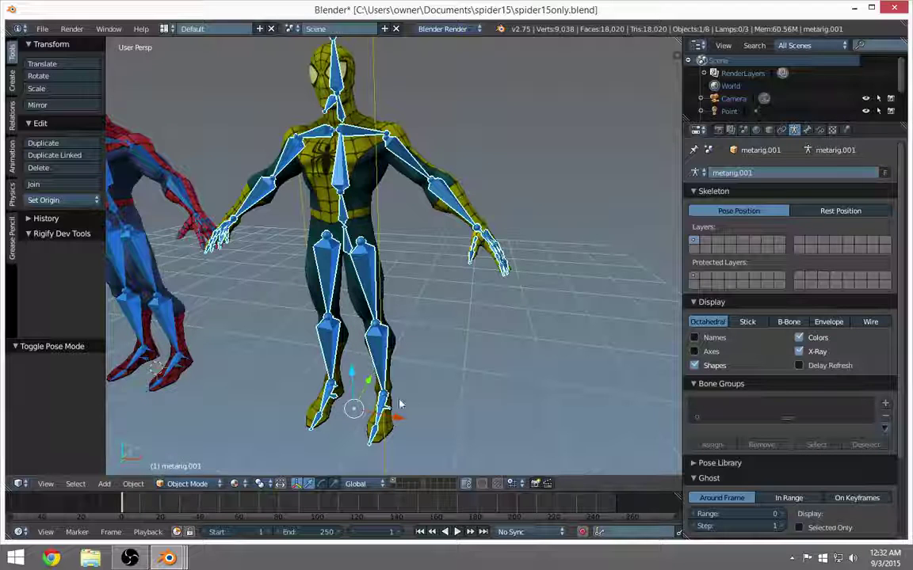
pyautogui.moveTo(252, 261); pyautogui.dragTo(355, 227, button='middle')
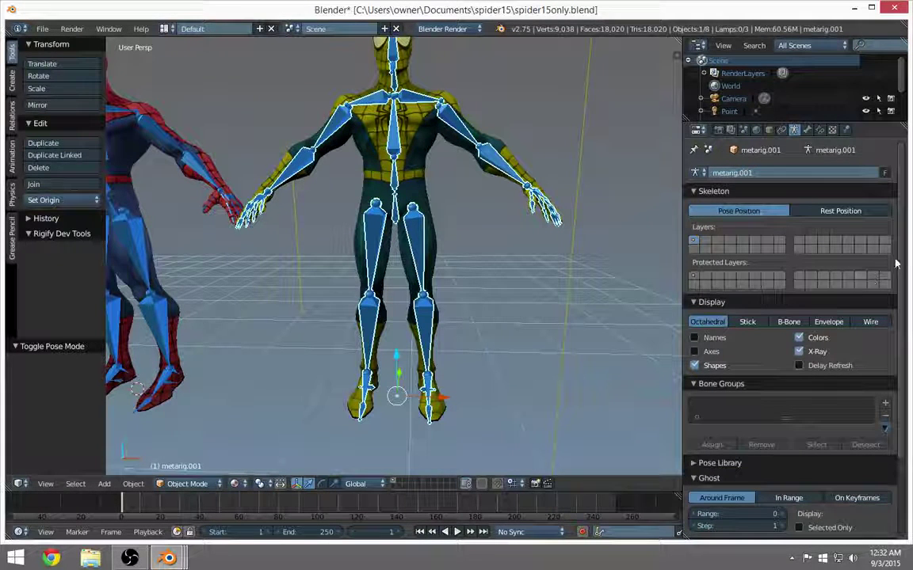
pyautogui.scroll(-5, 864, 333)
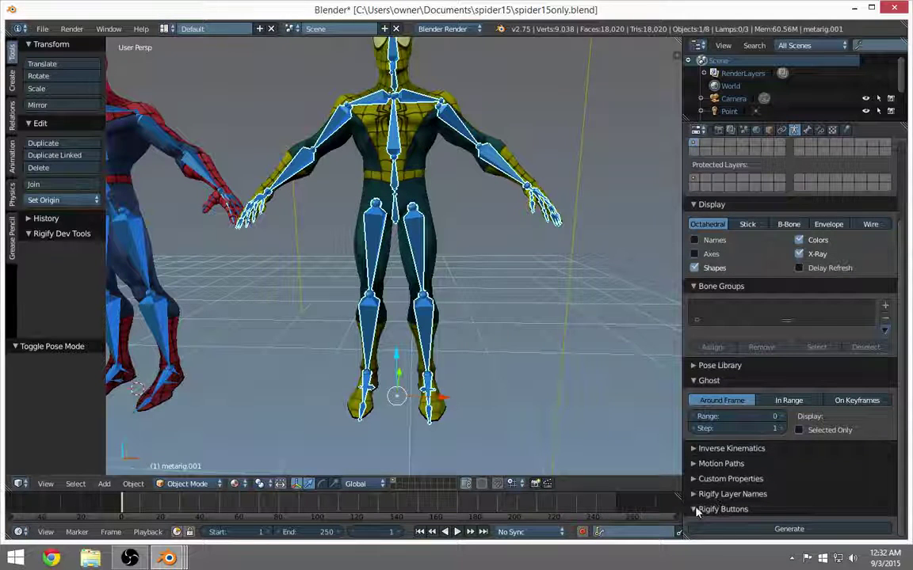
pyautogui.click(788, 530)
# Examine where the generated rig sits relative to the red and yellow figures
pyautogui.scroll(-4, 214, 397)
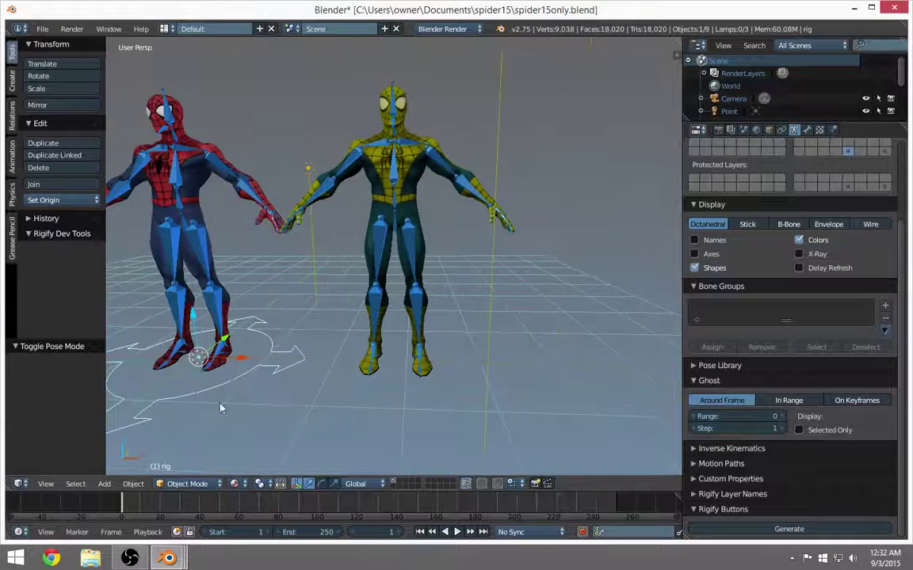
pyautogui.moveTo(214, 396); pyautogui.dragTo(222, 388, button='middle')
pyautogui.scroll(-2, 243, 392)
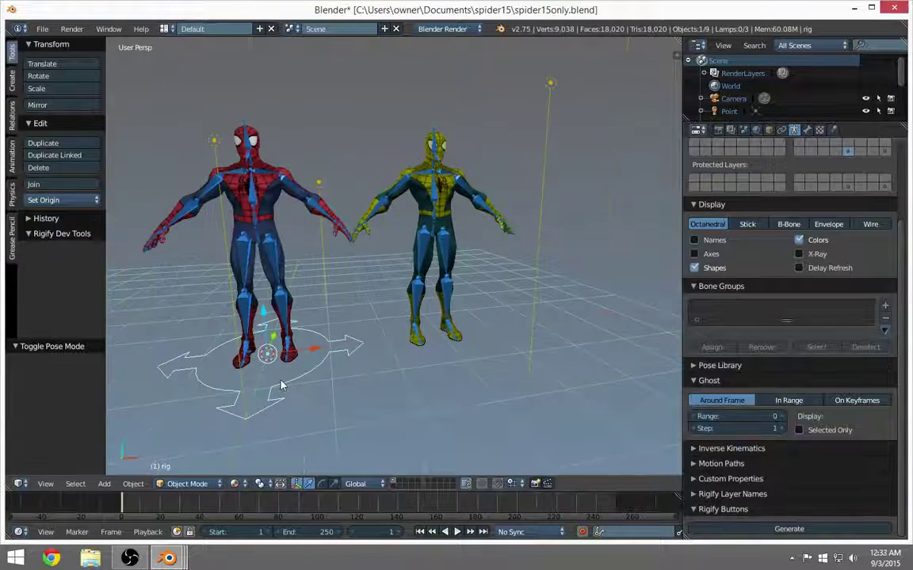
pyautogui.moveTo(309, 366); pyautogui.dragTo(316, 356, button='middle')
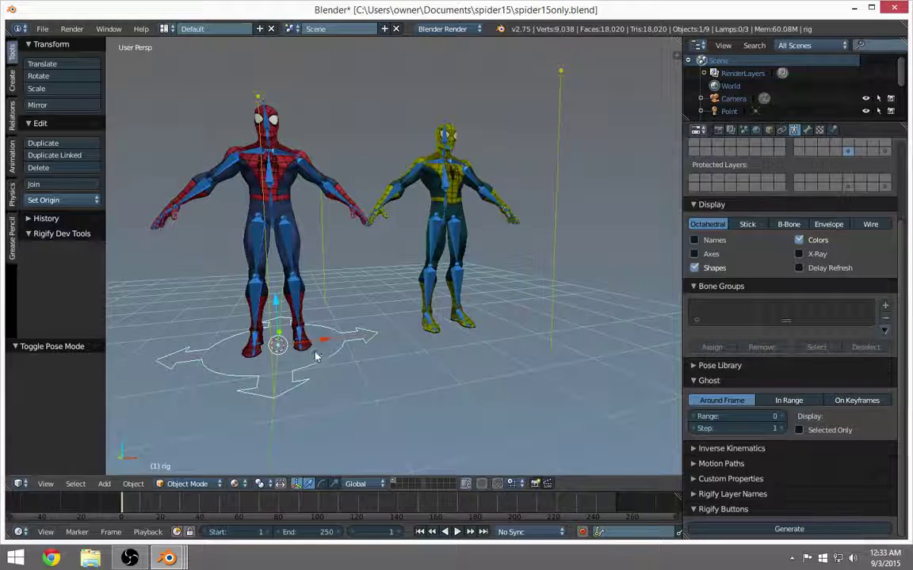
pyautogui.scroll(1, 320, 366)
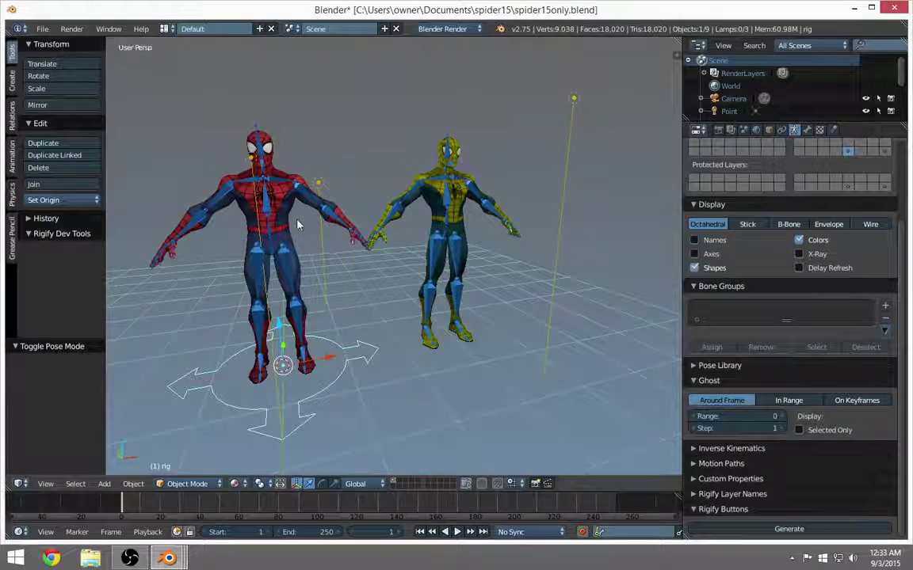
pyautogui.moveTo(270, 199); pyautogui.dragTo(311, 214, button='middle')
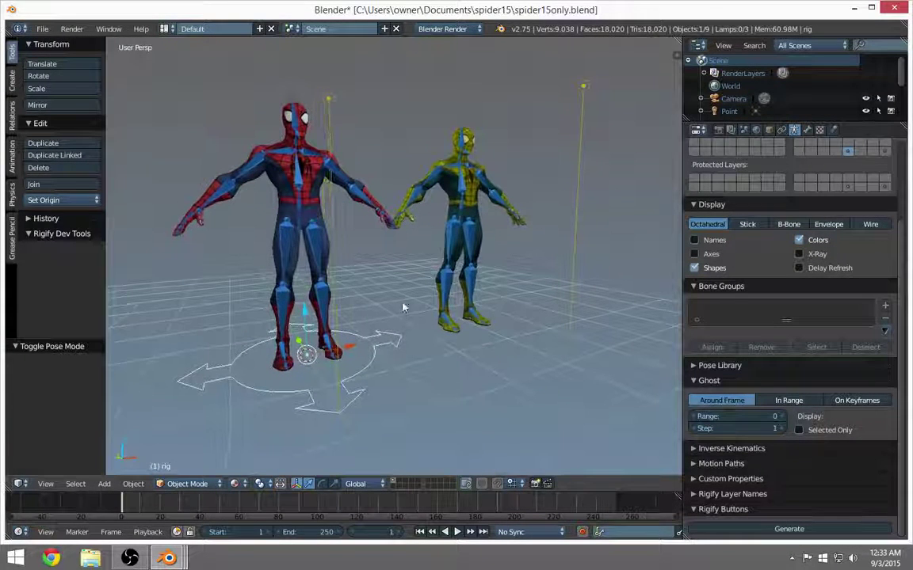
pyautogui.moveTo(396, 304)
pyautogui.mouseDown(button='middle')
pyautogui.moveTo(337, 315)
pyautogui.moveTo(381, 301)
pyautogui.mouseUp(button='middle')
pyautogui.scroll(5, 364, 293)
pyautogui.scroll(-7, 369, 291)
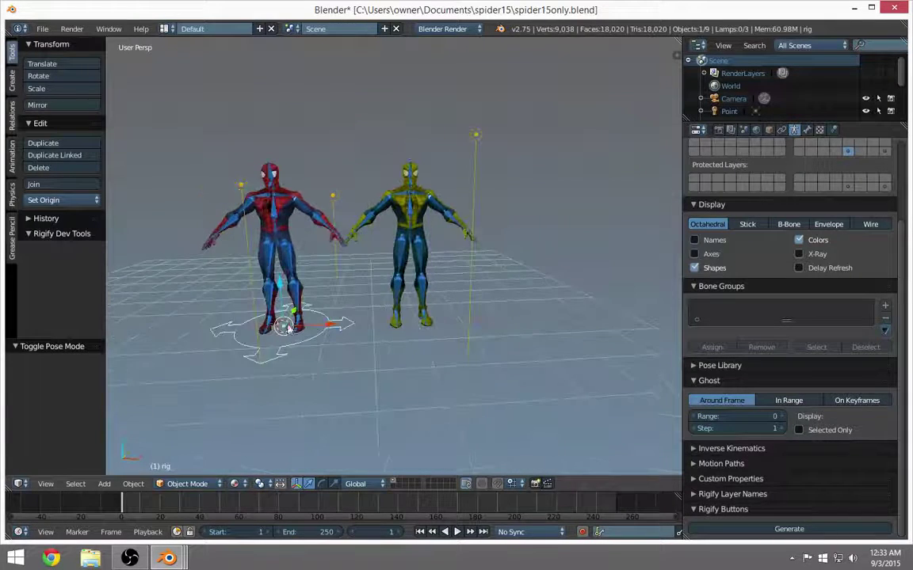